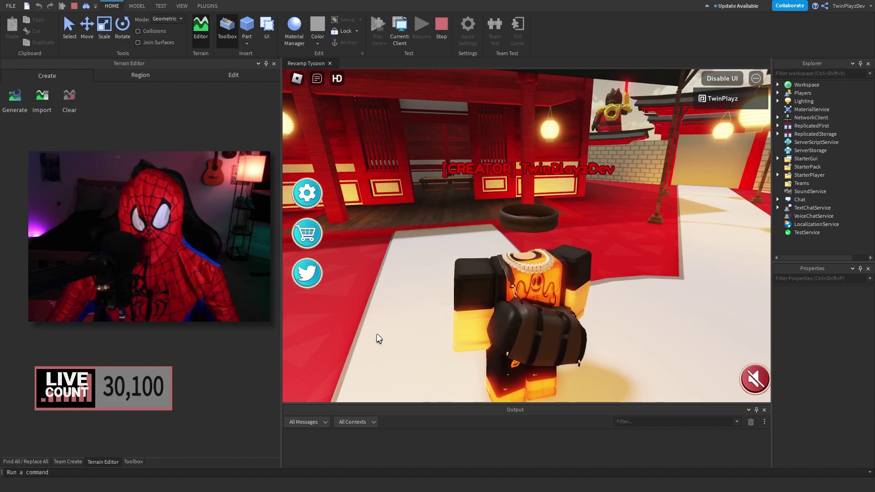
Walk the playtest character into the red building and up to the two gear display stands.
{"action": "right_click_drag", "start_coordinate": [753, 257], "coordinate": [758, 257]}
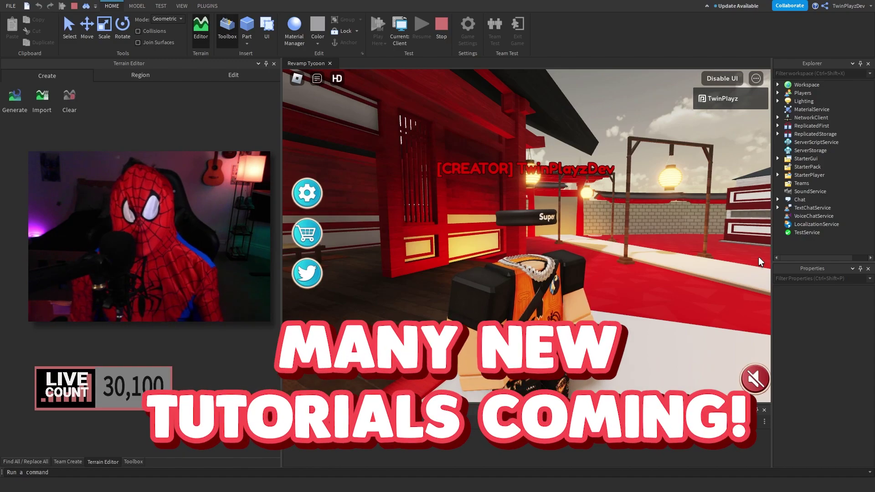
{"action": "key", "text": "space"}
{"action": "key", "text": "w"}
{"action": "right_click_drag", "start_coordinate": [765, 260], "coordinate": [766, 260]}
{"action": "key", "text": "w"}
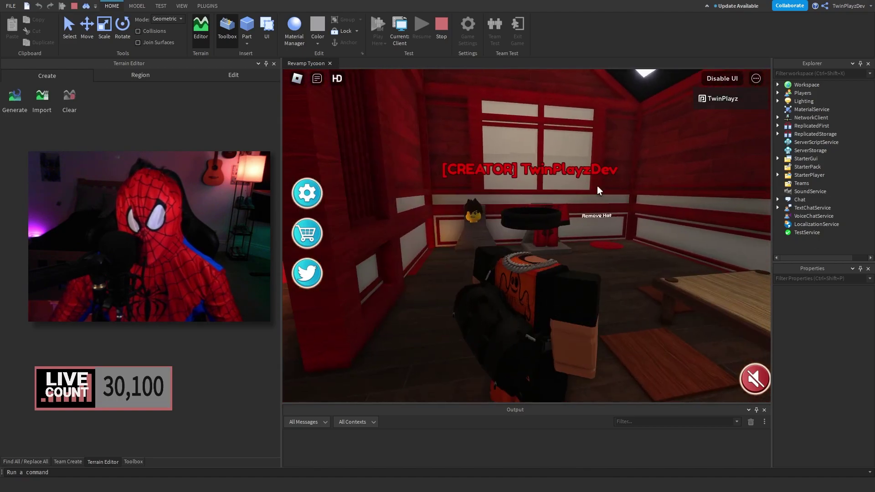
{"action": "right_click_drag", "start_coordinate": [561, 215], "coordinate": [562, 215]}
{"action": "key", "text": "w"}
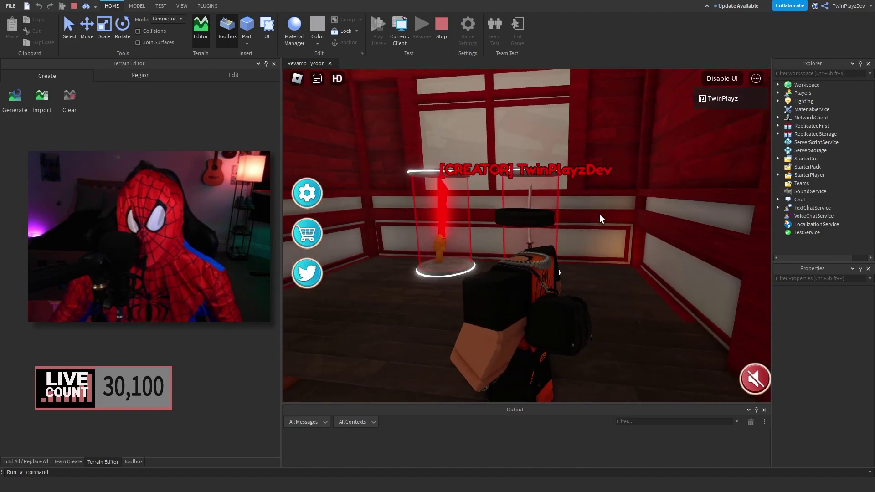
{"action": "key", "text": "a"}
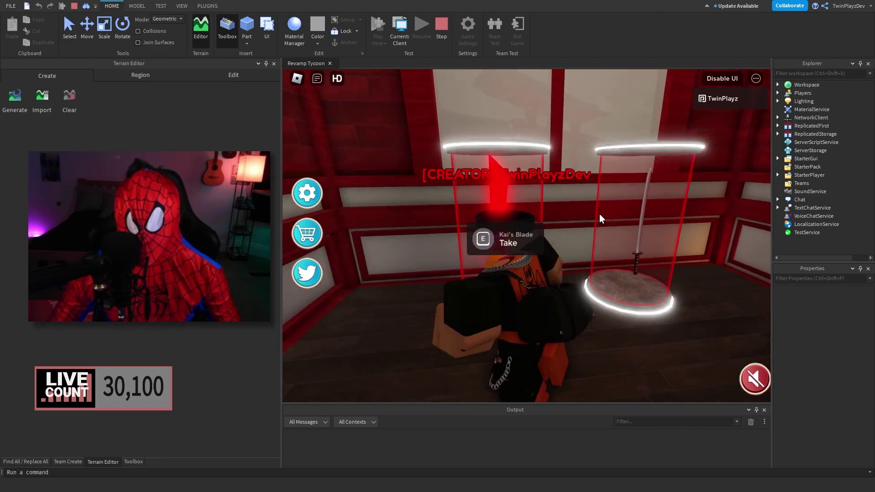
Take Kai's Blade from its display stand and walk over to the Katana stand.
{"action": "key", "text": "d"}
{"action": "key", "text": "a"}
{"action": "key", "text": "d"}
{"action": "key", "text": "a"}
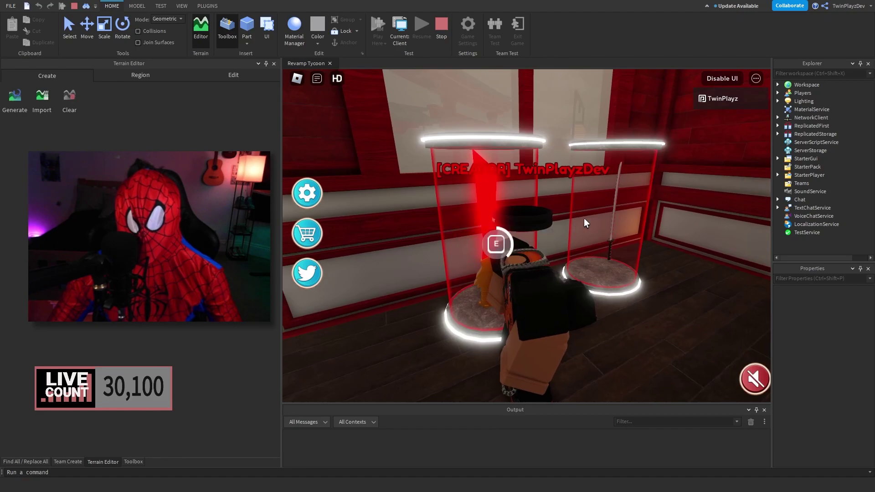
{"action": "key", "text": "e"}
{"action": "key", "text": "s"}
{"action": "key", "text": "d"}
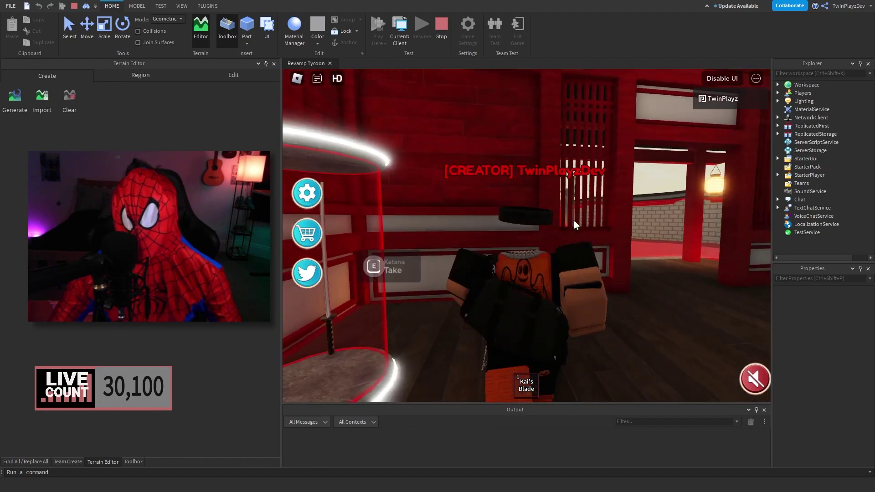
Walk the character out of the building and back inside to examine the gear display stands.
{"action": "key", "text": "w"}
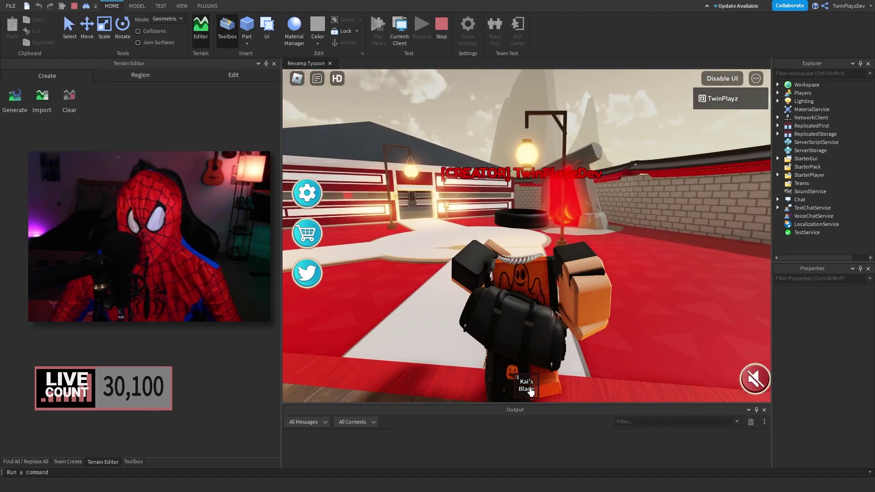
{"action": "right_click_drag", "start_coordinate": [554, 300], "coordinate": [554, 299]}
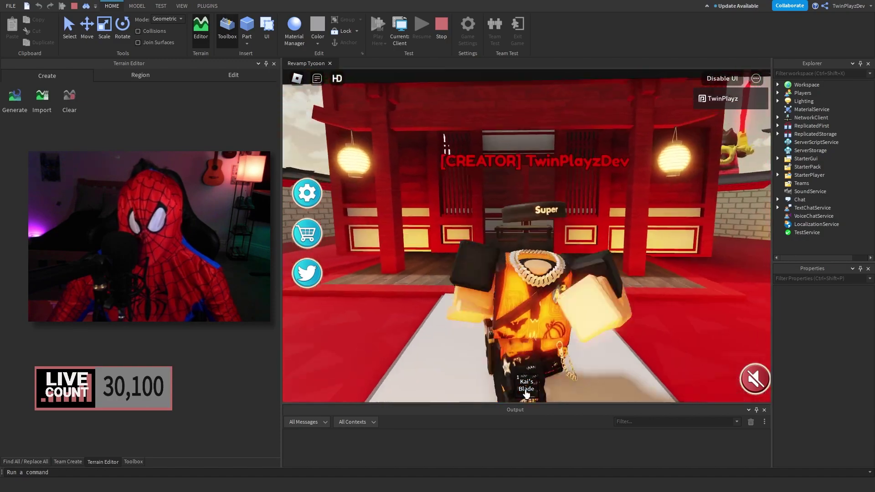
{"action": "scroll", "coordinate": [602, 283], "scroll_direction": "up", "scroll_amount": 2}
{"action": "right_click_drag", "start_coordinate": [602, 283], "coordinate": [602, 282]}
{"action": "scroll", "coordinate": [602, 283], "scroll_direction": "down", "scroll_amount": 2}
{"action": "key", "text": "w"}
{"action": "right_click_drag", "start_coordinate": [463, 223], "coordinate": [464, 222]}
{"action": "key", "text": "w"}
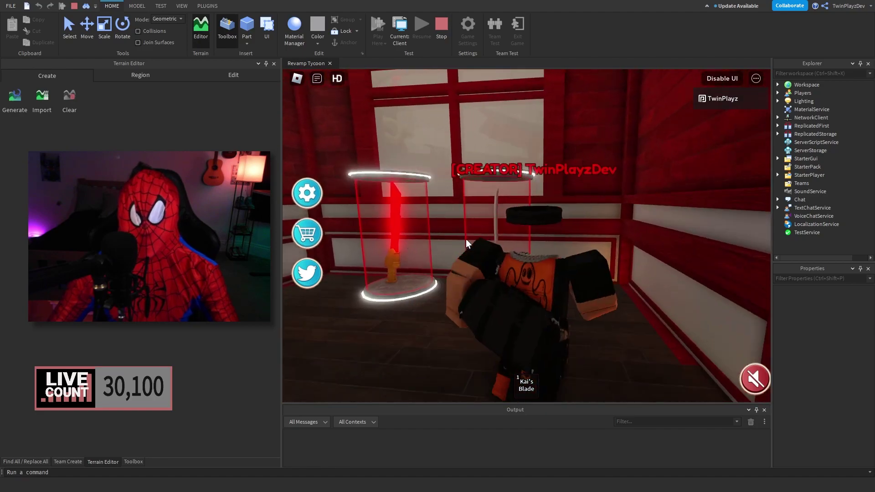
{"action": "key", "text": "s"}
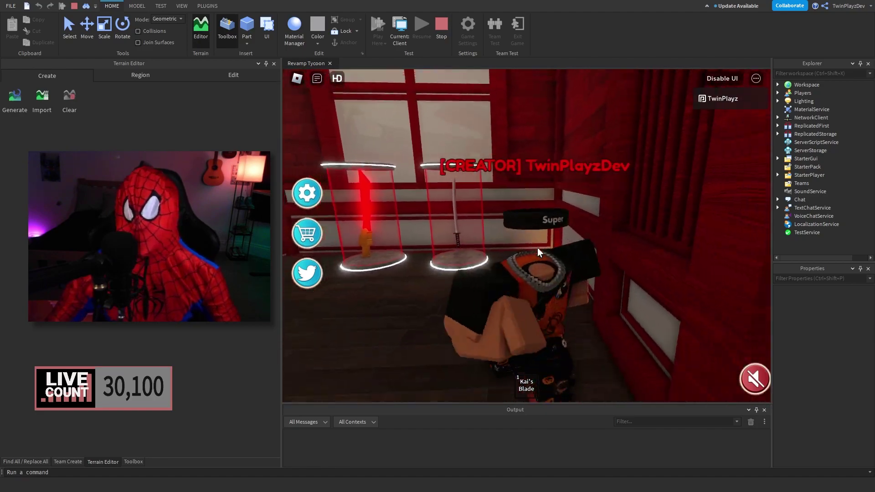
{"action": "key", "text": "w"}
{"action": "right_click_drag", "start_coordinate": [595, 233], "coordinate": [595, 233]}
{"action": "key", "text": "s"}
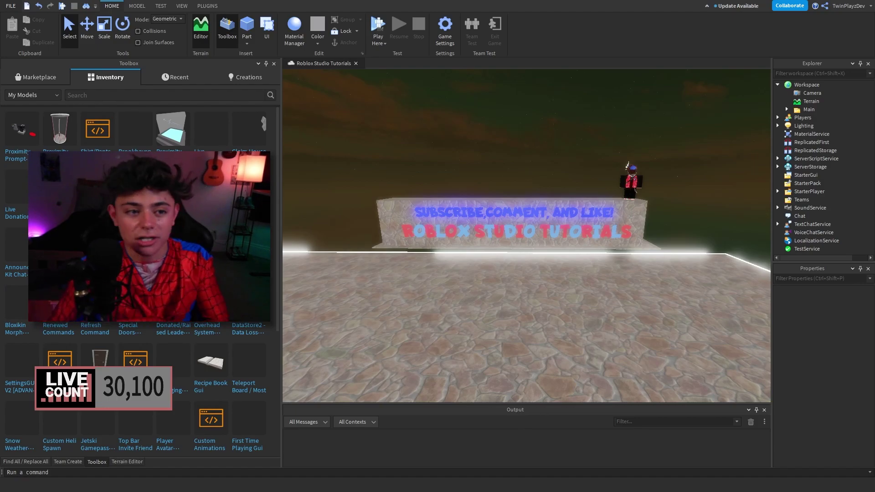
Insert the proximity gear giver from the saved models and place it at about X 31.8, Y -7.2, Z 81, turned 90° about Y.
{"action": "left_click", "coordinate": [59, 131]}
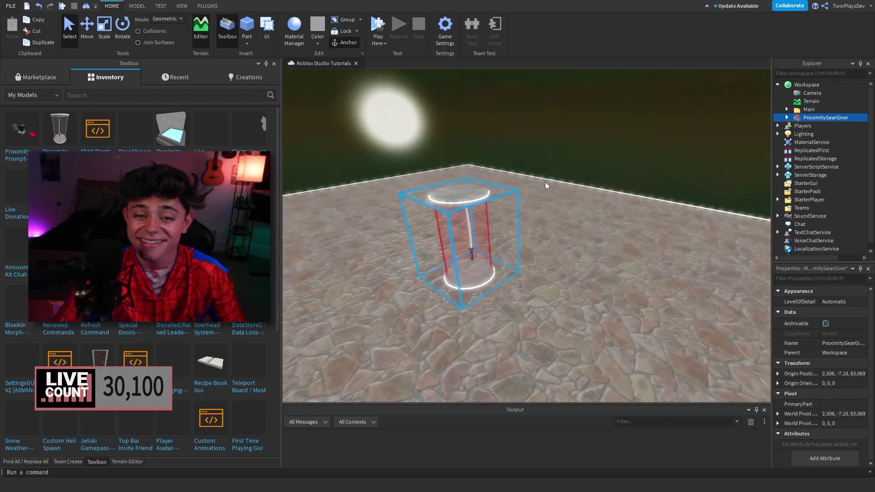
{"action": "key", "text": "f"}
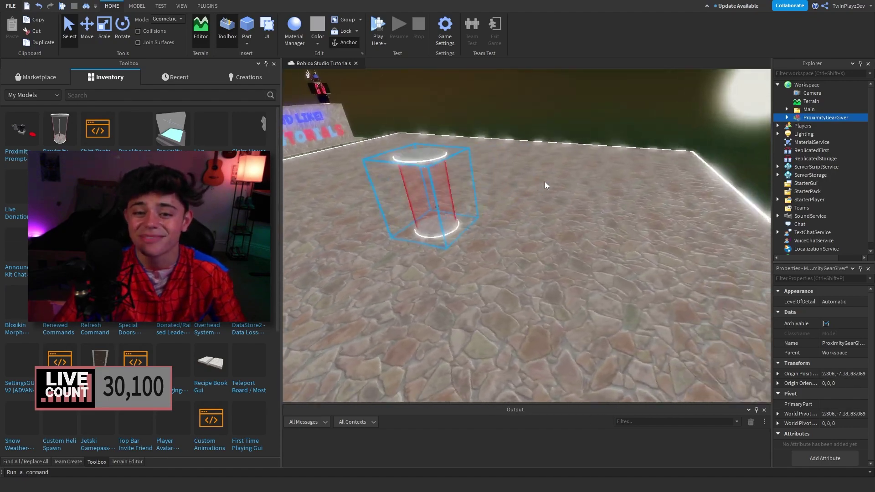
{"action": "left_click_drag", "start_coordinate": [545, 181], "coordinate": [487, 202]}
{"action": "left_click", "coordinate": [570, 151]}
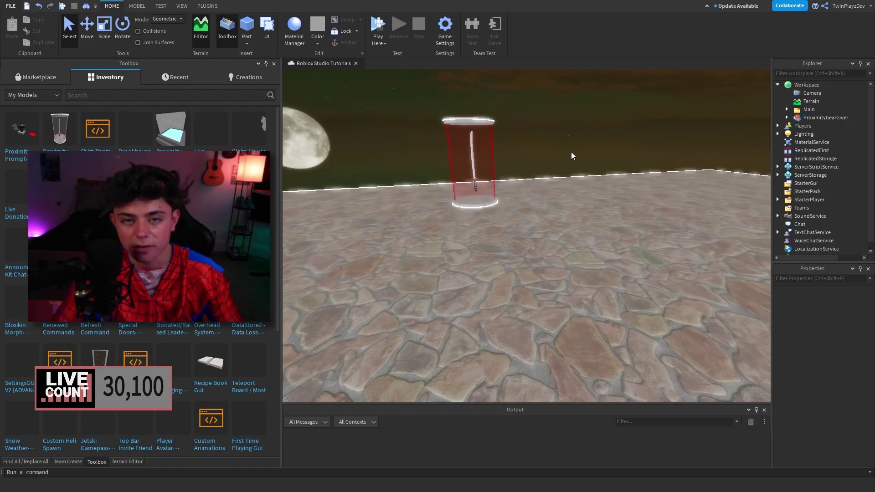
{"action": "scroll", "coordinate": [571, 152], "scroll_direction": "down", "scroll_amount": 3}
{"action": "right_click_drag", "start_coordinate": [570, 151], "coordinate": [570, 172]}
{"action": "scroll", "coordinate": [571, 152], "scroll_direction": "up", "scroll_amount": 5}
{"action": "left_click", "coordinate": [457, 191]}
{"action": "key", "text": "d"}
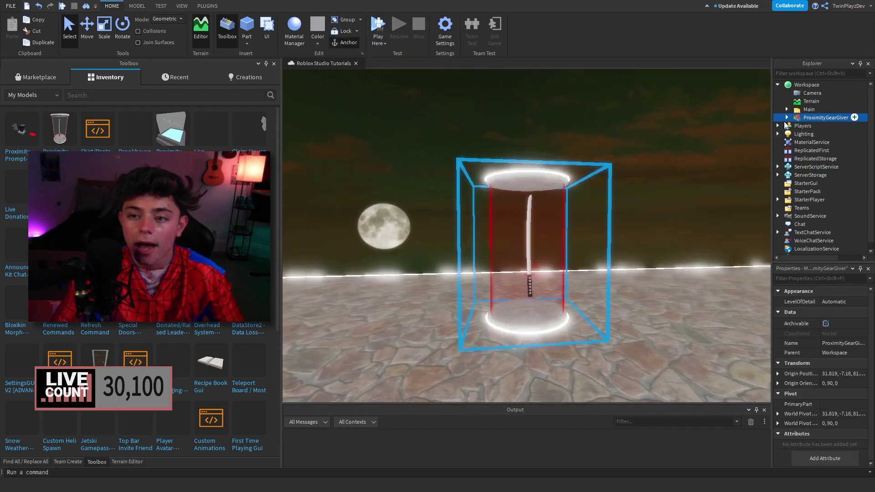
Rename the ProximityGearGiver model to Giver1.
{"action": "left_click", "coordinate": [786, 117]}
{"action": "left_click", "coordinate": [786, 118]}
{"action": "left_click", "coordinate": [675, 204]}
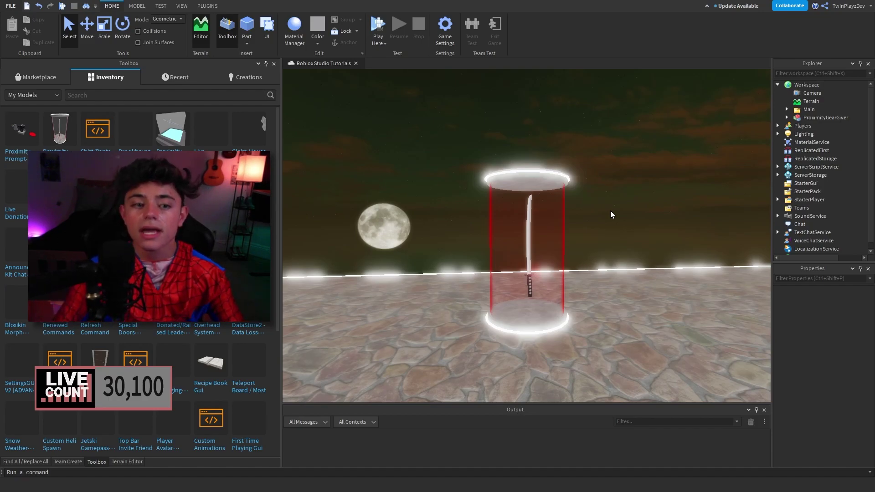
{"action": "key", "text": "d"}
{"action": "left_click", "coordinate": [815, 117]}
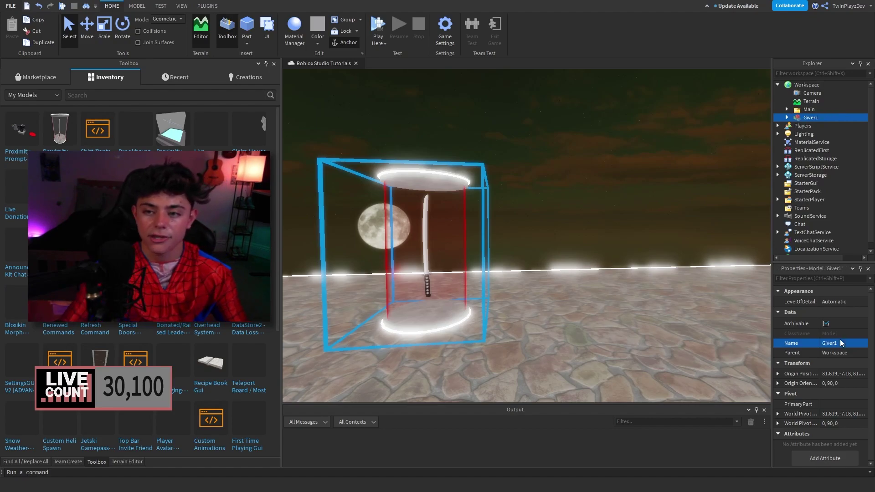
{"action": "left_click", "coordinate": [614, 183]}
{"action": "key", "text": "a"}
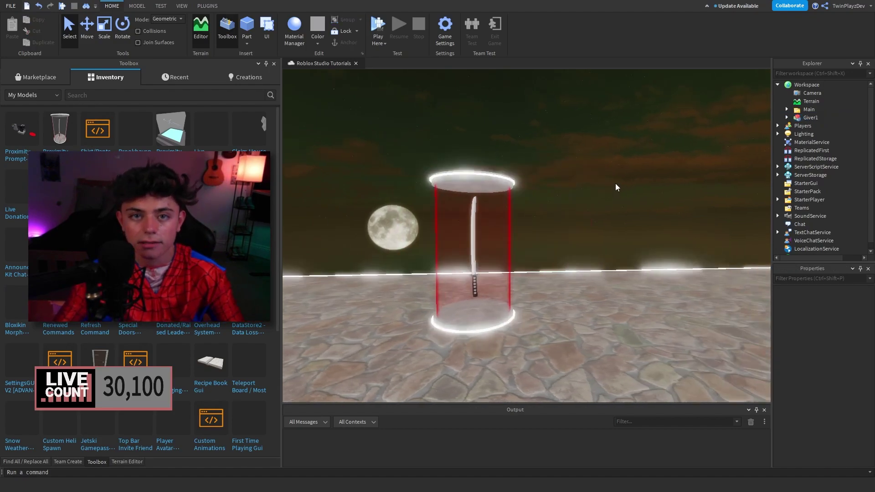
Examine the contents of Giver1, including its Model, the ProxPart and the displayed sword's Handle part.
{"action": "left_click", "coordinate": [786, 117]}
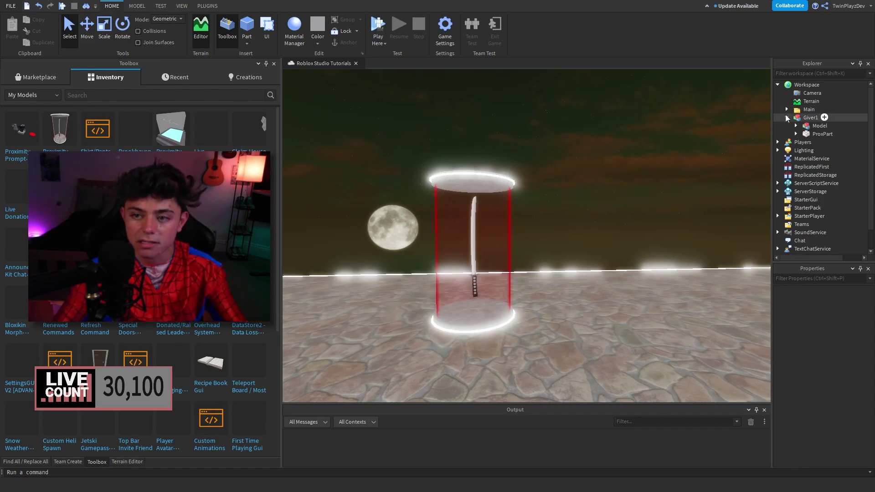
{"action": "left_click", "coordinate": [811, 131]}
{"action": "left_click", "coordinate": [811, 126]}
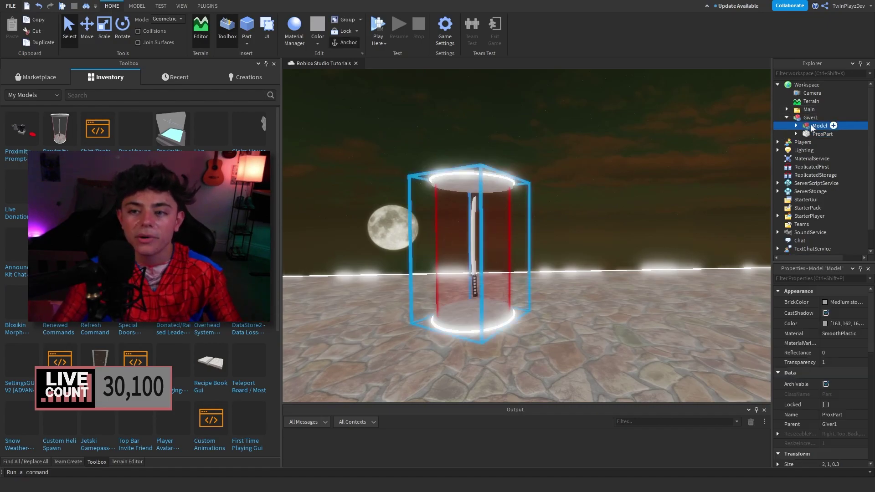
{"action": "left_click", "coordinate": [810, 132]}
{"action": "left_click", "coordinate": [807, 127]}
{"action": "left_click", "coordinate": [795, 126]}
{"action": "left_click", "coordinate": [829, 134]}
{"action": "key", "text": "f"}
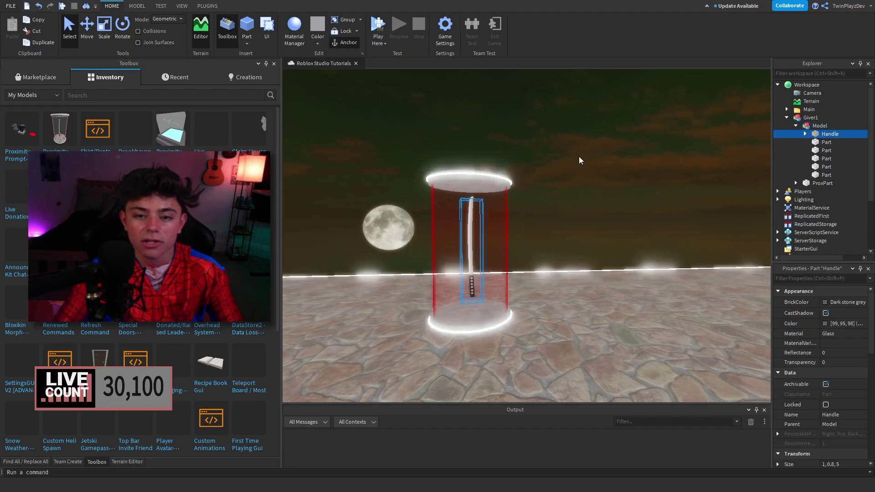
{"action": "key", "text": "d"}
{"action": "right_click_drag", "start_coordinate": [580, 157], "coordinate": [580, 156]}
{"action": "left_click", "coordinate": [808, 185]}
{"action": "left_click", "coordinate": [816, 135]}
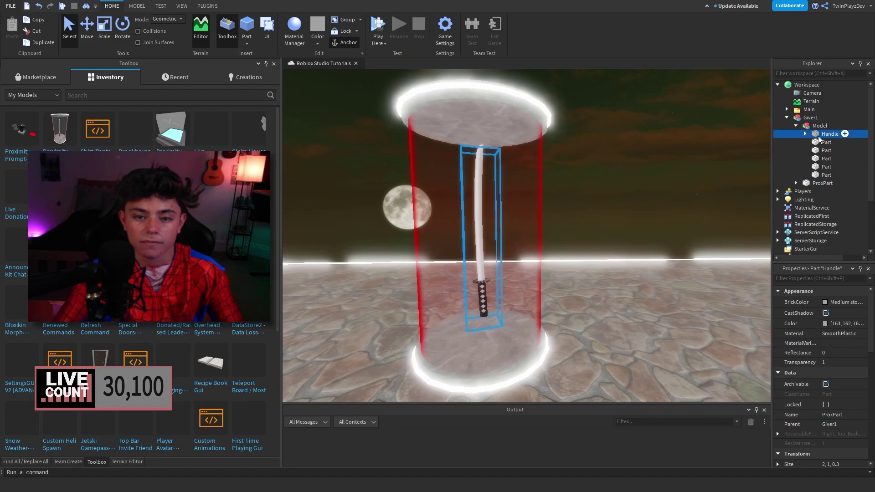
{"action": "right_click_drag", "start_coordinate": [611, 184], "coordinate": [611, 185]}
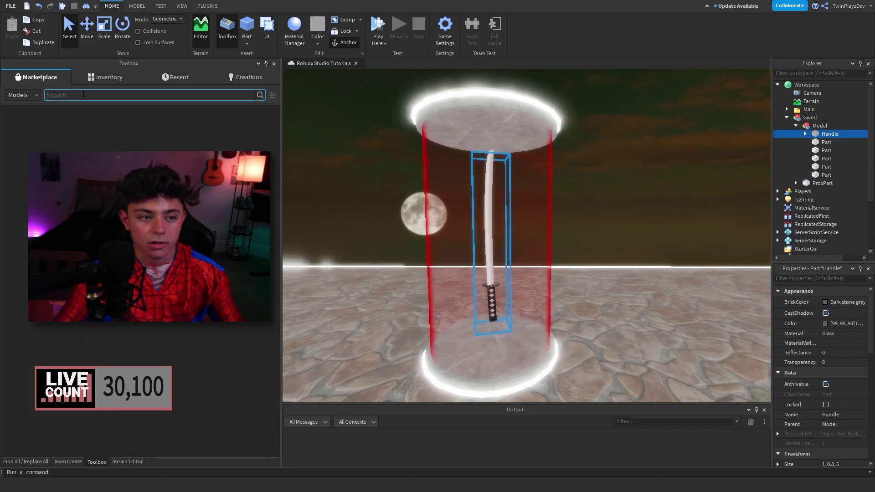
Search the marketplace models for "sword" and insert the classic Sword tool into StarterPack.
{"action": "type", "text": "sword"}
{"action": "key", "text": "Return"}
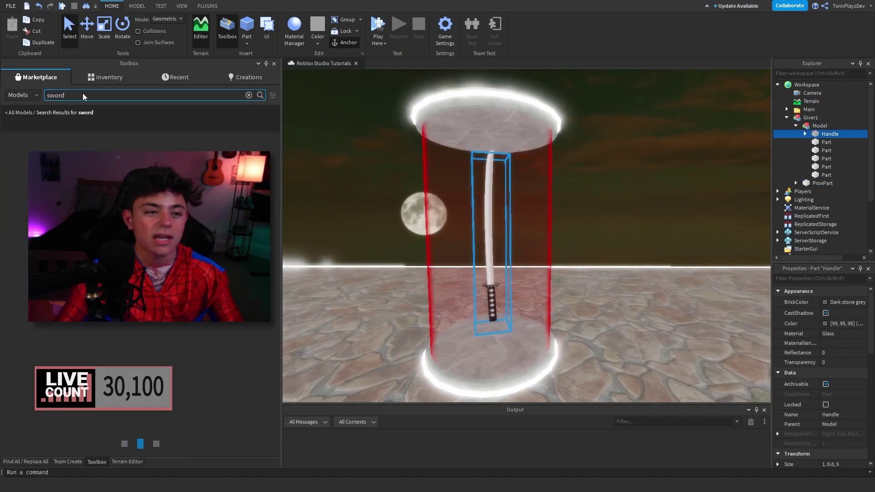
{"action": "left_click", "coordinate": [19, 158]}
{"action": "left_click", "coordinate": [529, 264]}
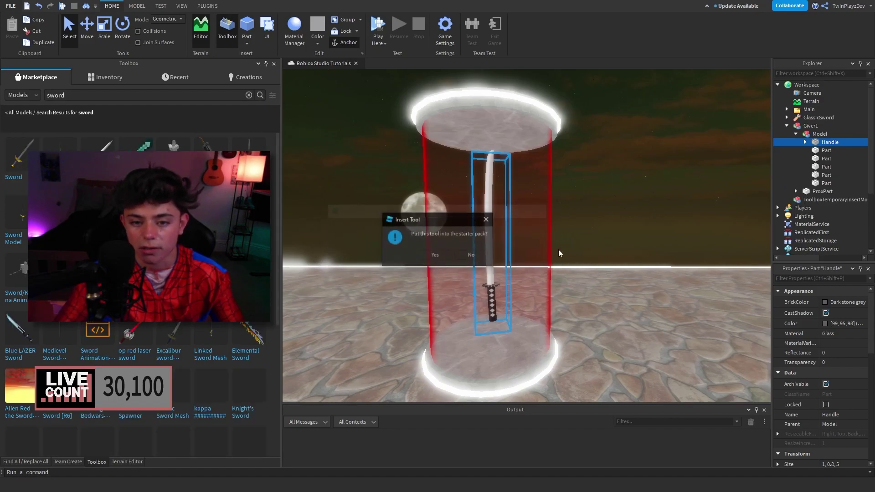
{"action": "left_click", "coordinate": [433, 256]}
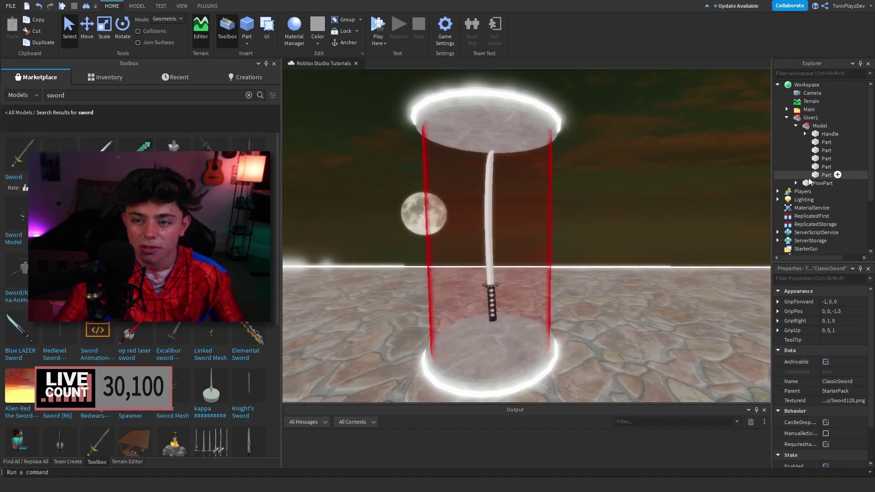
Move ClassicSword from StarterPack to ReplicatedStorage, inside a new folder named Tools.
{"action": "scroll", "coordinate": [809, 181], "scroll_direction": "down", "scroll_amount": 3}
{"action": "left_click_drag", "start_coordinate": [816, 193], "coordinate": [802, 157]}
{"action": "left_click", "coordinate": [842, 151]}
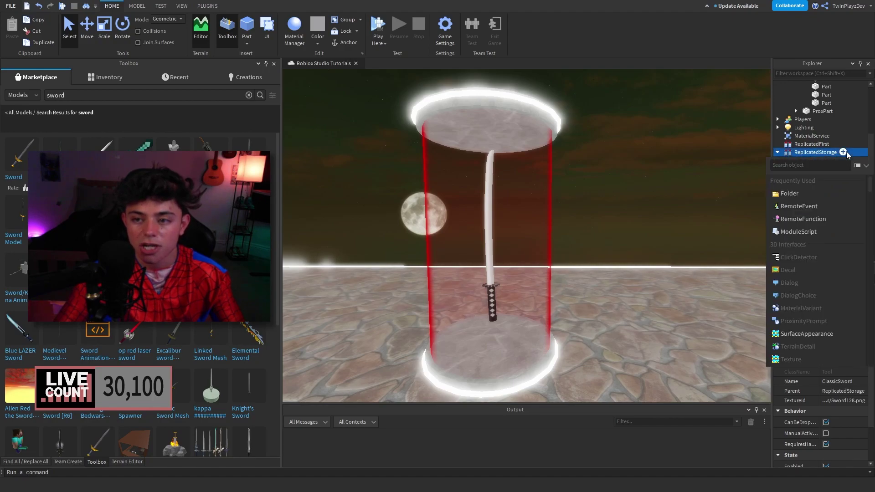
{"action": "left_click", "coordinate": [802, 194]}
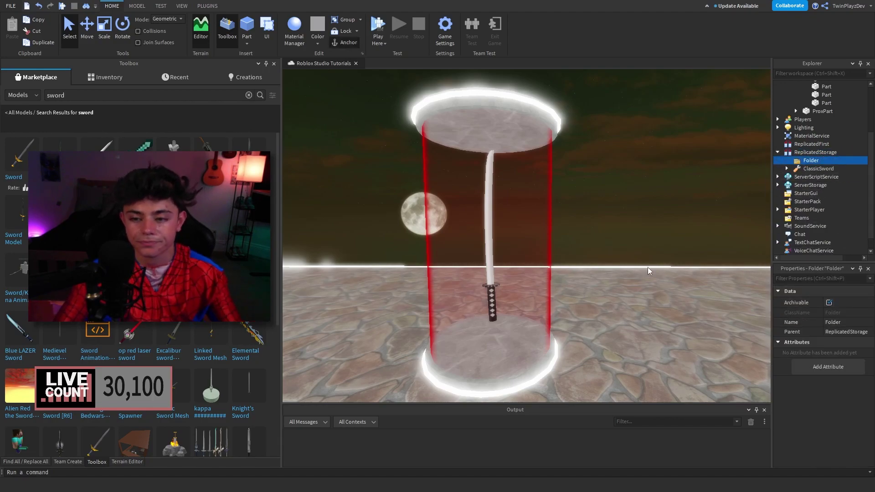
{"action": "left_click", "coordinate": [840, 322]}
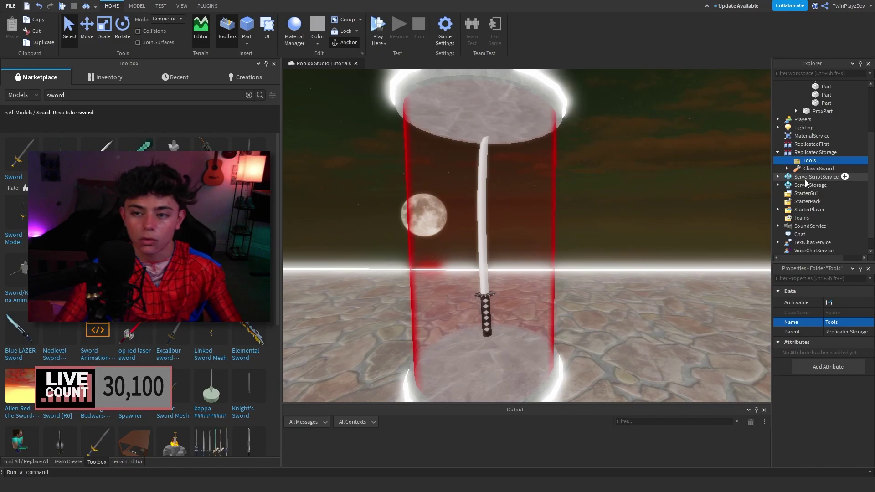
{"action": "left_click_drag", "start_coordinate": [800, 168], "coordinate": [809, 160]}
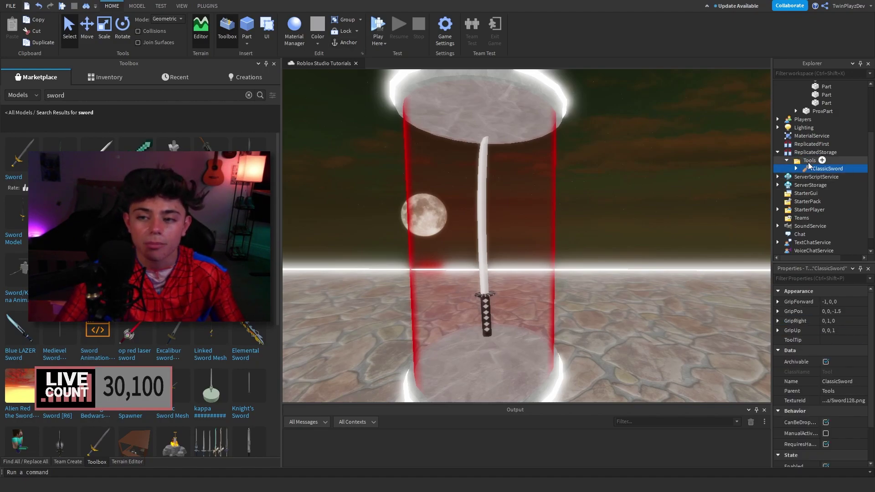
Copy the Handle part of the ClassicSword tool in the Tools folder.
{"action": "left_click", "coordinate": [661, 180]}
{"action": "scroll", "coordinate": [662, 180], "scroll_direction": "down", "scroll_amount": 5}
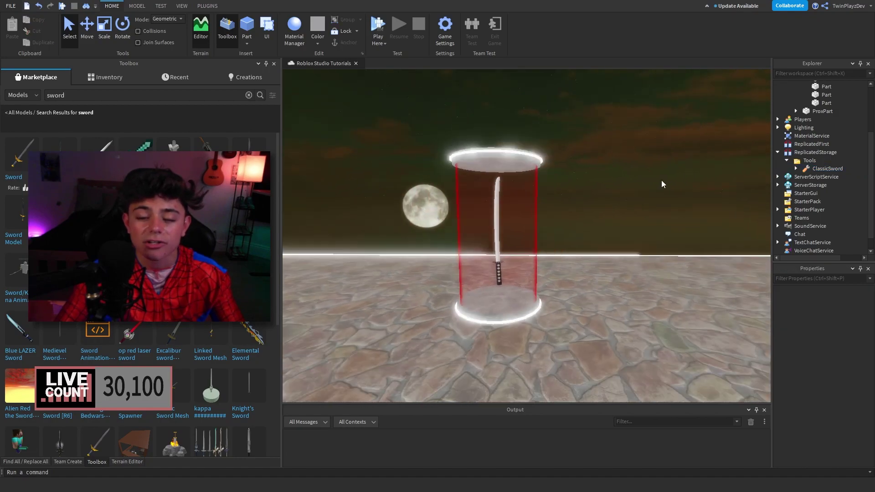
{"action": "scroll", "coordinate": [662, 180], "scroll_direction": "up", "scroll_amount": 5}
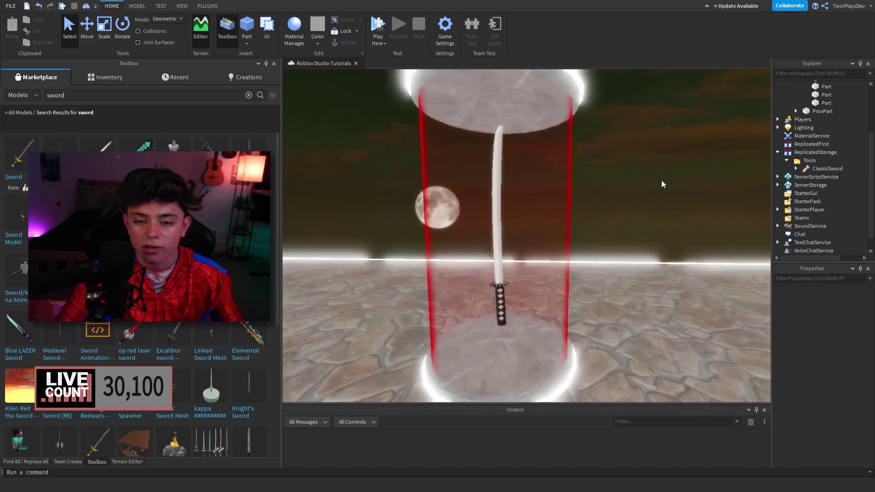
{"action": "scroll", "coordinate": [657, 171], "scroll_direction": "down", "scroll_amount": 5}
{"action": "left_click", "coordinate": [795, 169]}
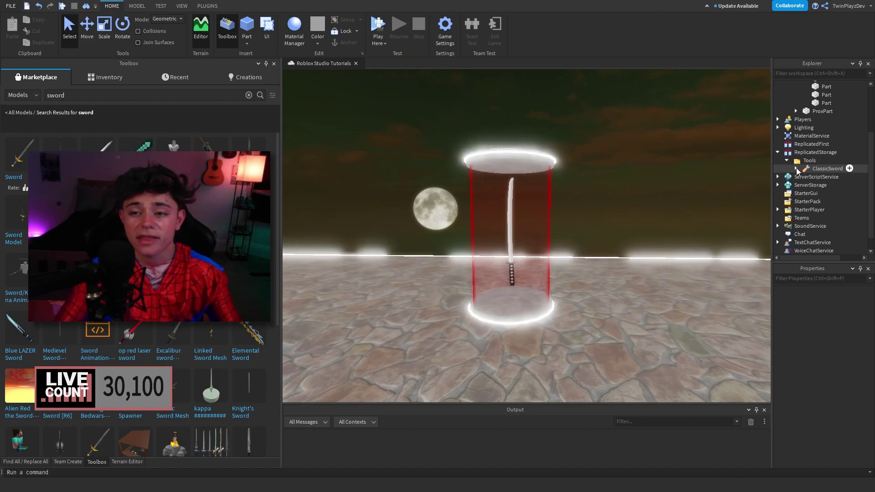
{"action": "left_click", "coordinate": [830, 202]}
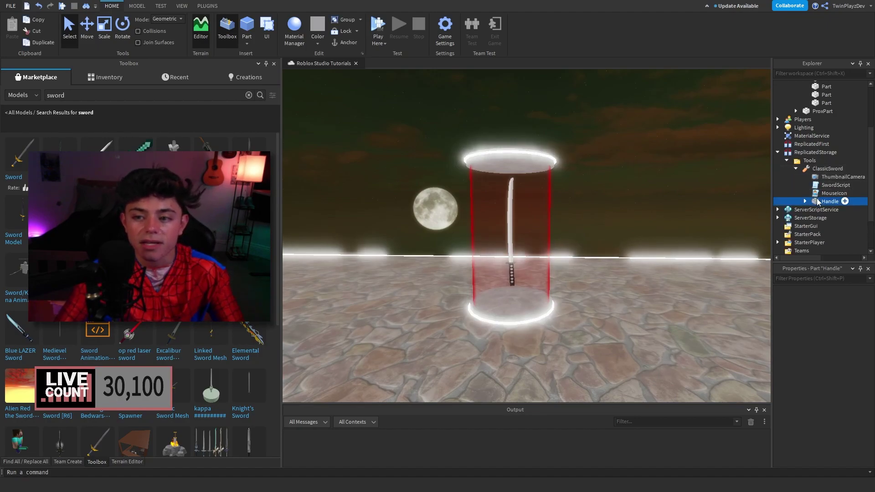
{"action": "left_click", "coordinate": [818, 168]}
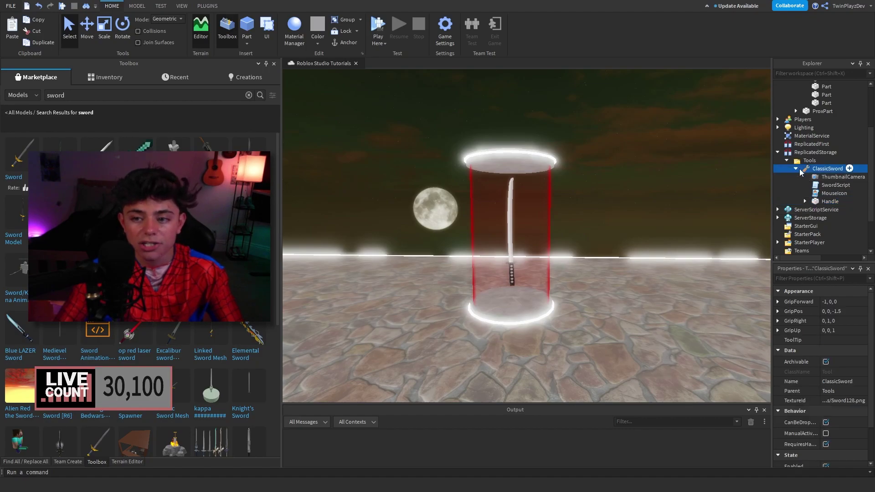
Paste the copied Handle part into the Model inside Giver1.
{"action": "left_click", "coordinate": [786, 161]}
{"action": "scroll", "coordinate": [819, 145], "scroll_direction": "up", "scroll_amount": 2}
{"action": "scroll", "coordinate": [819, 141], "scroll_direction": "up", "scroll_amount": 2}
{"action": "right_click", "coordinate": [809, 124]}
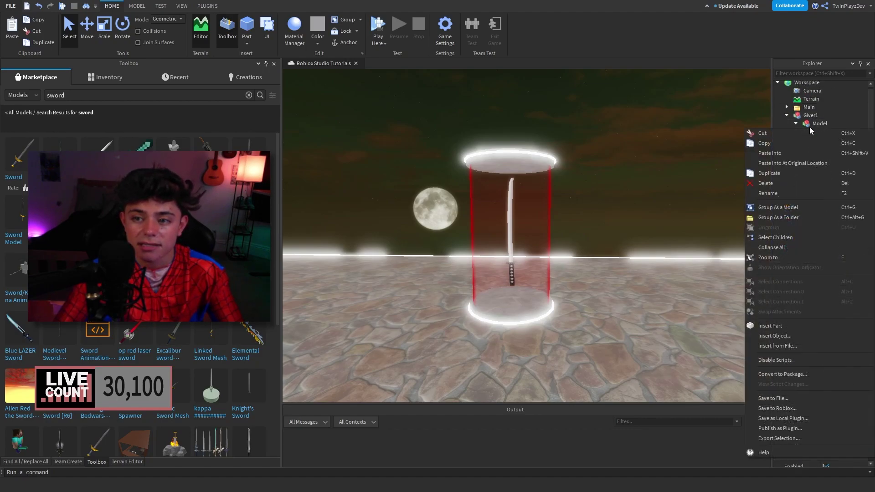
{"action": "left_click", "coordinate": [809, 124]}
{"action": "right_click", "coordinate": [808, 123]}
{"action": "left_click", "coordinate": [795, 151]}
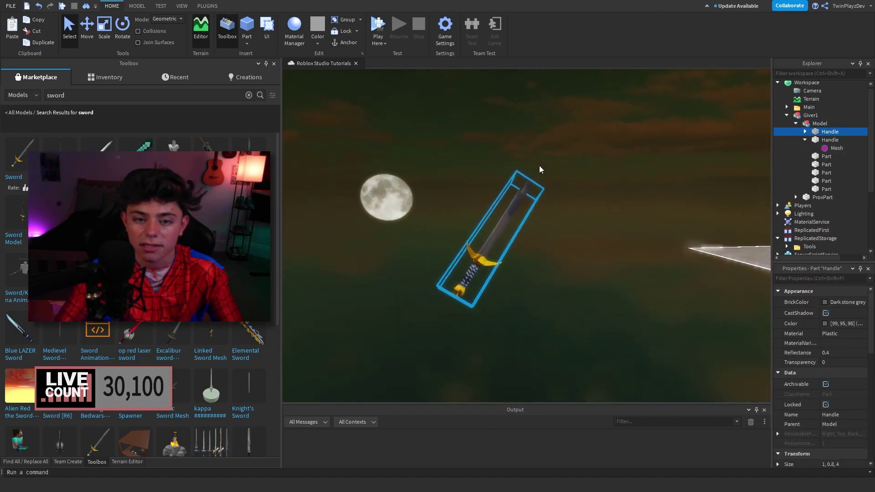
Move the pasted Handle out of the Model into Workspace and turn off its Locked property.
{"action": "left_click", "coordinate": [87, 33]}
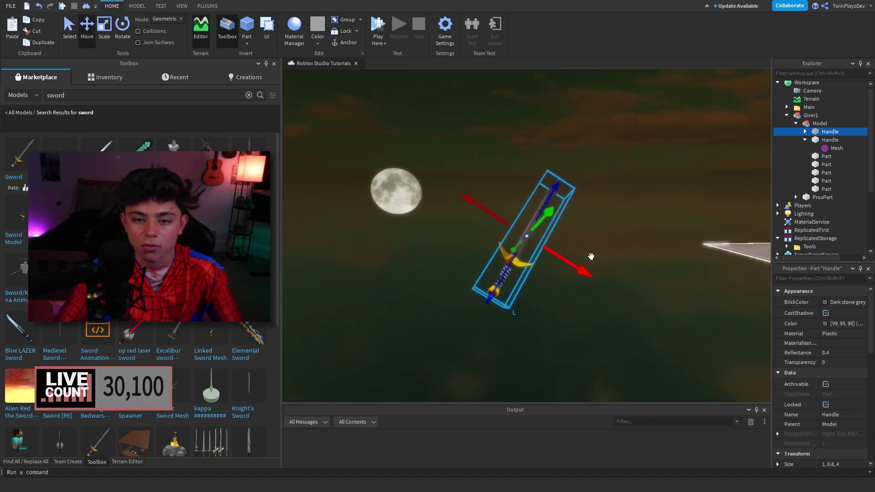
{"action": "left_click_drag", "start_coordinate": [820, 132], "coordinate": [798, 98]}
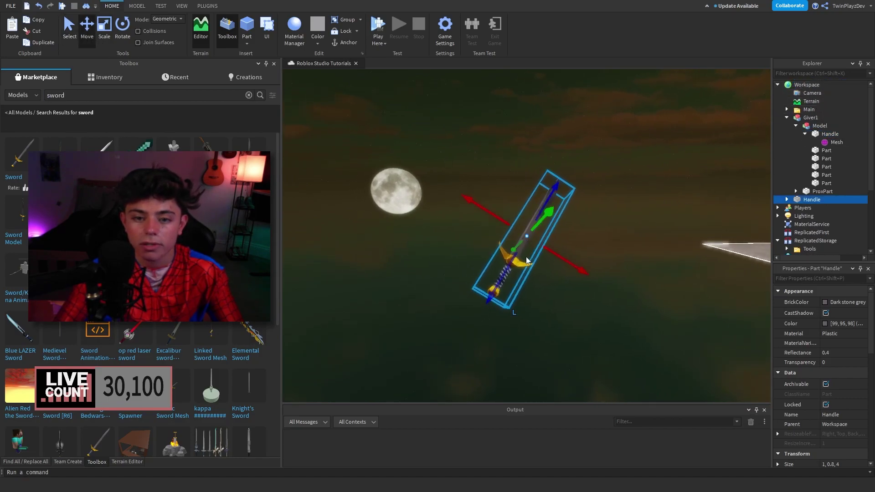
{"action": "left_click_drag", "start_coordinate": [514, 250], "coordinate": [641, 253]}
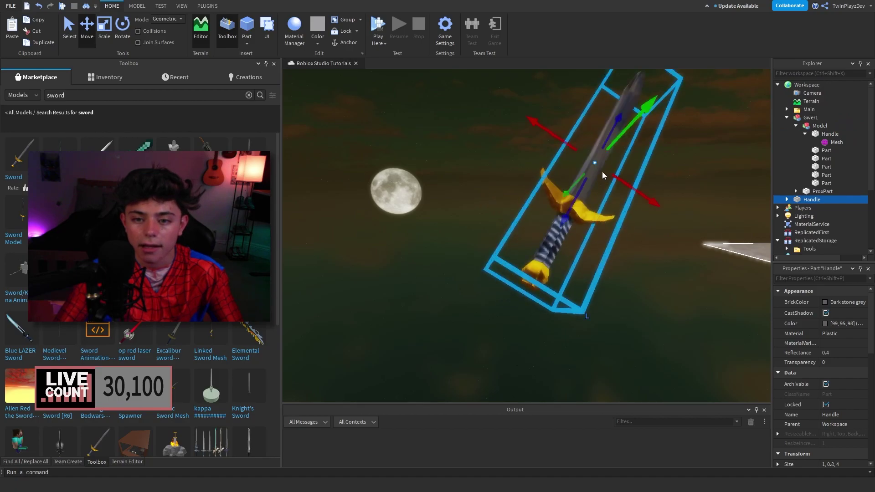
{"action": "left_click", "coordinate": [594, 164]}
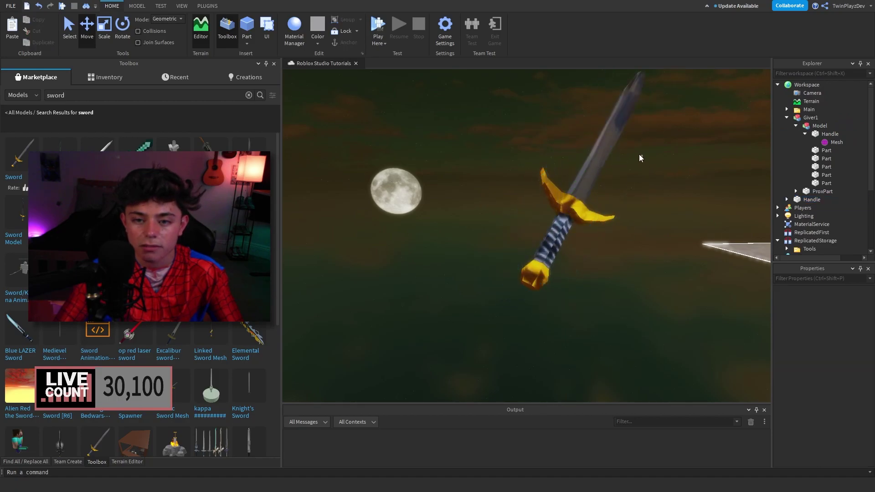
{"action": "left_click", "coordinate": [817, 200]}
{"action": "scroll", "coordinate": [832, 368], "scroll_direction": "down", "scroll_amount": 1}
{"action": "left_click", "coordinate": [826, 374]}
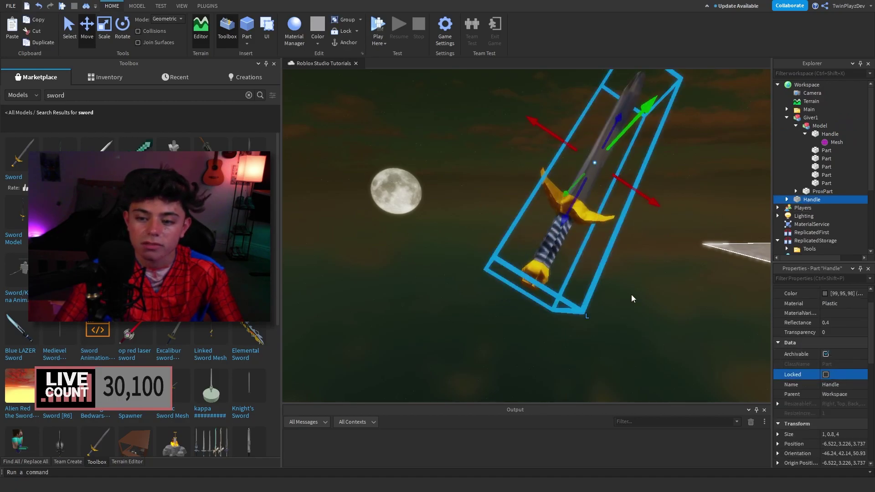
Position the sword's Handle upright inside the giver's glass cylinder, next to the existing katana.
{"action": "left_click", "coordinate": [631, 295]}
{"action": "left_click_drag", "start_coordinate": [582, 212], "coordinate": [566, 259]}
{"action": "right_click_drag", "start_coordinate": [566, 260], "coordinate": [564, 259]}
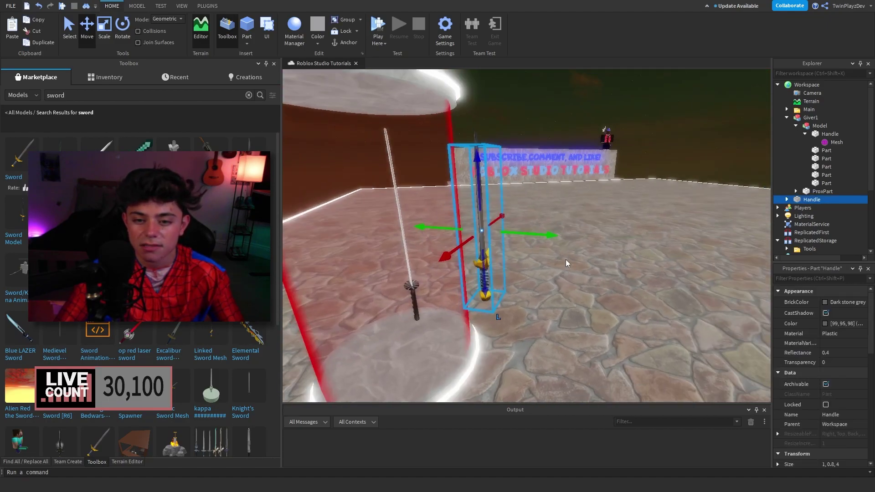
{"action": "left_click_drag", "start_coordinate": [509, 233], "coordinate": [470, 231]}
{"action": "left_click_drag", "start_coordinate": [420, 243], "coordinate": [401, 250]}
{"action": "right_click_drag", "start_coordinate": [401, 250], "coordinate": [401, 250]}
{"action": "scroll", "coordinate": [401, 250], "scroll_direction": "down", "scroll_amount": 3}
{"action": "left_click_drag", "start_coordinate": [501, 194], "coordinate": [481, 209]}
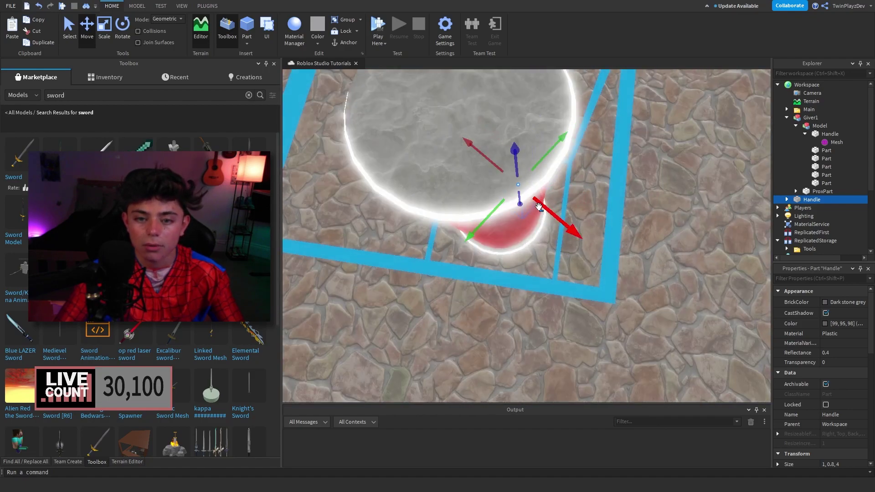
{"action": "left_click_drag", "start_coordinate": [539, 210], "coordinate": [515, 201]}
{"action": "left_click_drag", "start_coordinate": [522, 142], "coordinate": [516, 149]}
{"action": "right_click_drag", "start_coordinate": [516, 150], "coordinate": [516, 150]}
Move the sword's Handle into Giver1's Model and delete its SwordLunge, SwordSlash and Unsheath sounds.
{"action": "left_click_drag", "start_coordinate": [801, 199], "coordinate": [819, 128]}
{"action": "left_click", "coordinate": [805, 134]}
{"action": "left_click", "coordinate": [824, 143]}
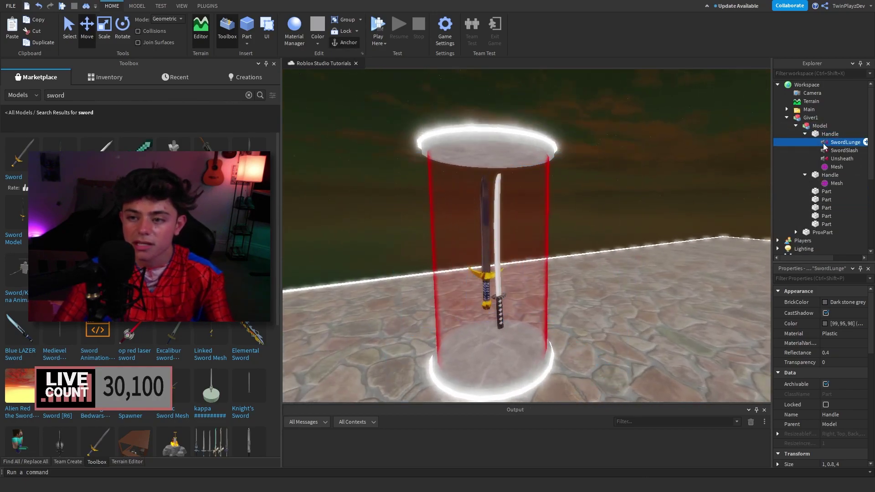
{"action": "key", "text": "Delete"}
{"action": "left_click", "coordinate": [826, 149]}
{"action": "key", "text": "Delete"}
{"action": "left_click", "coordinate": [825, 143]}
{"action": "key", "text": "Delete"}
Delete the old katana Handle from the Model and anchor the new sword's Handle.
{"action": "left_click", "coordinate": [816, 151]}
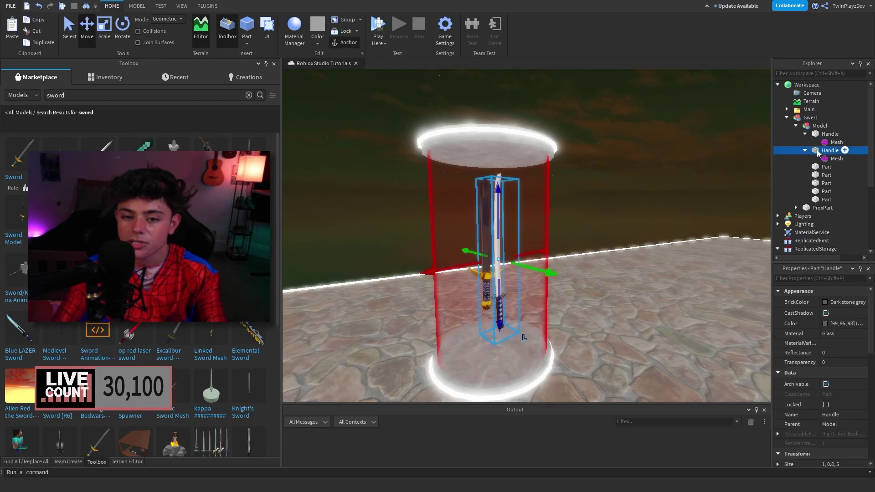
{"action": "key", "text": "Delete"}
{"action": "left_click", "coordinate": [828, 133]}
{"action": "scroll", "coordinate": [820, 364], "scroll_direction": "down", "scroll_amount": 3}
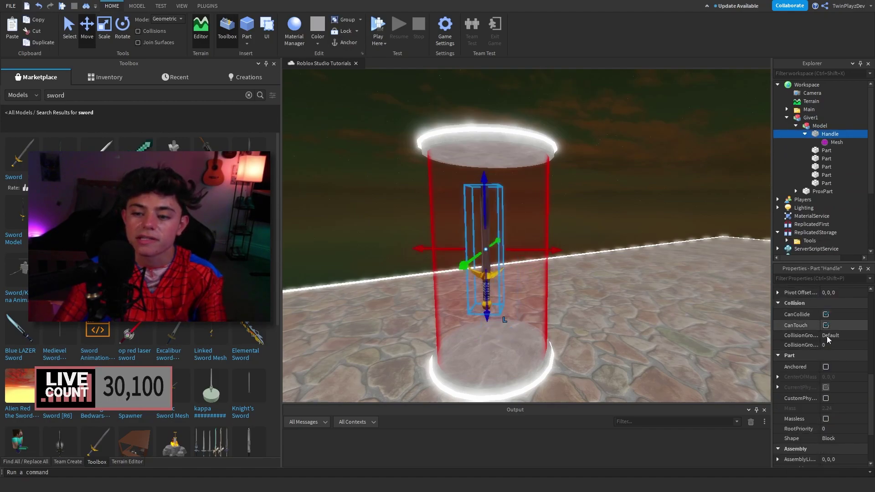
{"action": "left_click", "coordinate": [833, 368]}
{"action": "left_click", "coordinate": [804, 133]}
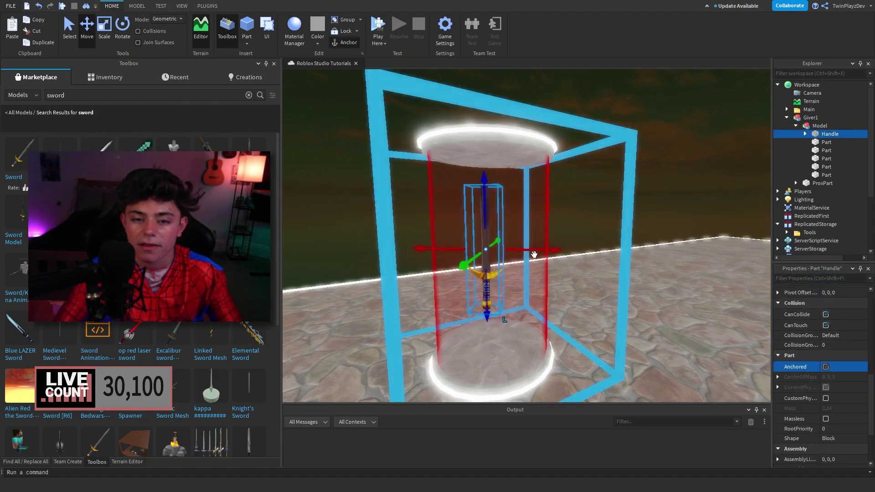
Center the sword in the giver cylinder and scale it up to fill more of the display.
{"action": "left_click_drag", "start_coordinate": [519, 246], "coordinate": [481, 254]}
{"action": "left_click", "coordinate": [105, 33]}
{"action": "left_click", "coordinate": [614, 167]}
{"action": "key", "text": "a"}
{"action": "right_click_drag", "start_coordinate": [614, 168], "coordinate": [615, 164]}
{"action": "key", "text": "w"}
{"action": "key", "text": "s"}
{"action": "right_click_drag", "start_coordinate": [609, 219], "coordinate": [609, 219]}
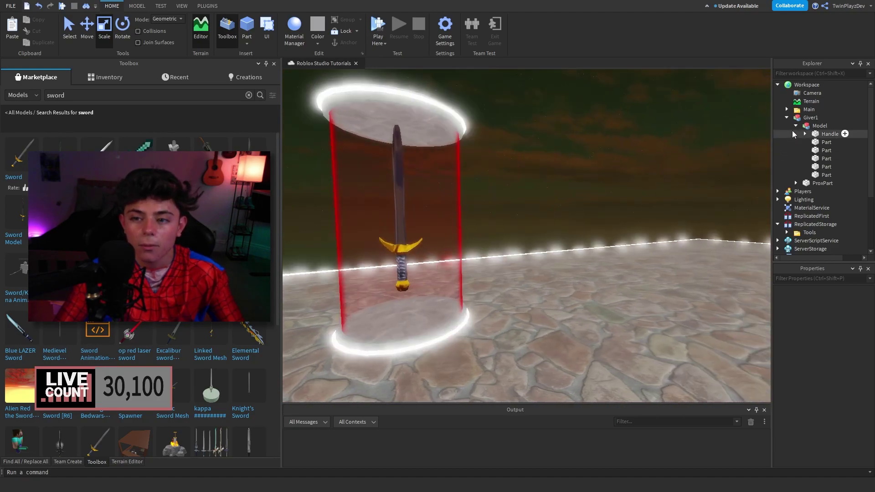
Examine the properties of the ProximityPrompt under ProxPart and the finished sword display.
{"action": "left_click", "coordinate": [796, 126]}
{"action": "left_click", "coordinate": [795, 134]}
{"action": "left_click", "coordinate": [807, 144]}
{"action": "left_click", "coordinate": [804, 143]}
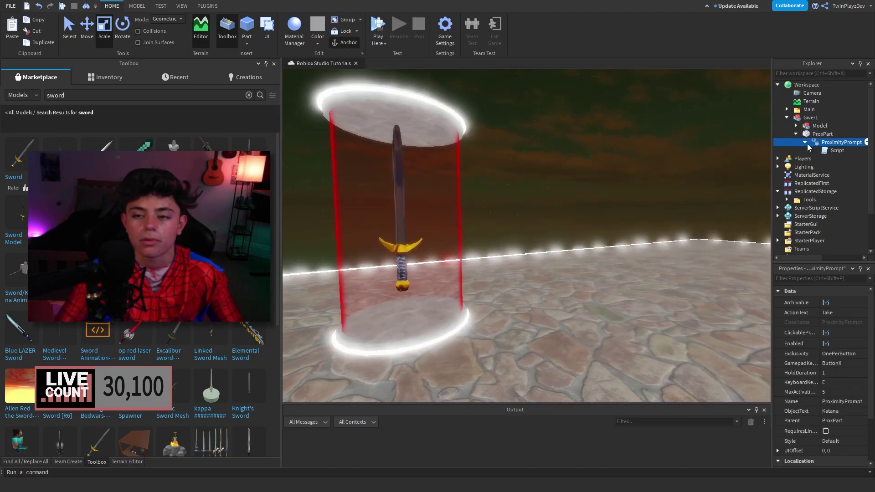
{"action": "key", "text": "f"}
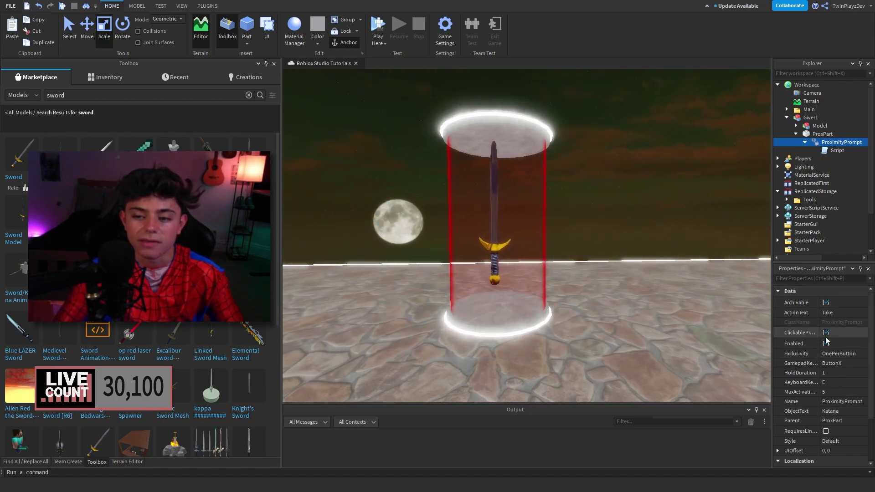
{"action": "right_click_drag", "start_coordinate": [631, 229], "coordinate": [633, 228]}
{"action": "scroll", "coordinate": [633, 228], "scroll_direction": "up", "scroll_amount": 4}
{"action": "scroll", "coordinate": [633, 228], "scroll_direction": "down", "scroll_amount": 3}
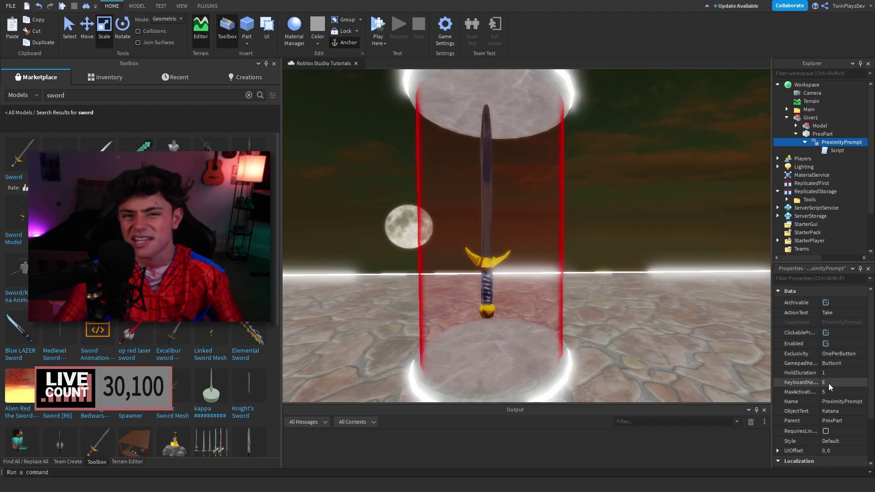
{"action": "scroll", "coordinate": [619, 241], "scroll_direction": "down", "scroll_amount": 5}
{"action": "scroll", "coordinate": [614, 234], "scroll_direction": "up", "scroll_amount": 5}
{"action": "scroll", "coordinate": [614, 233], "scroll_direction": "down", "scroll_amount": 5}
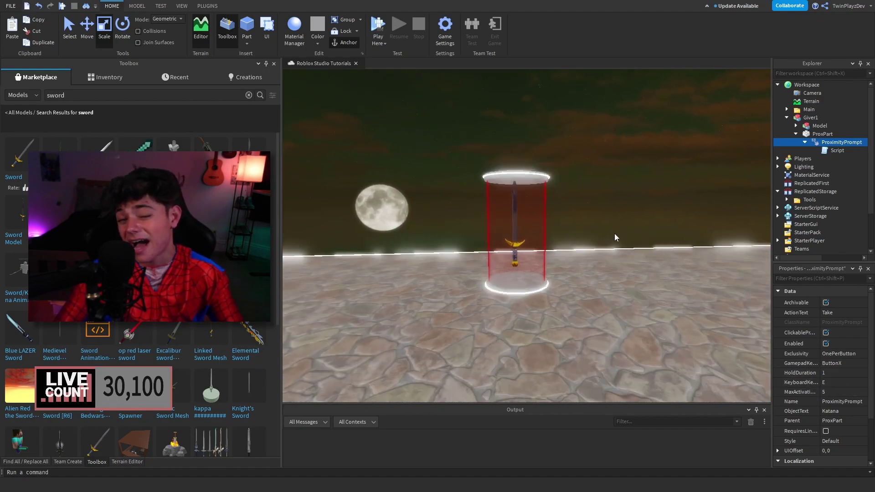
{"action": "scroll", "coordinate": [614, 233], "scroll_direction": "up", "scroll_amount": 5}
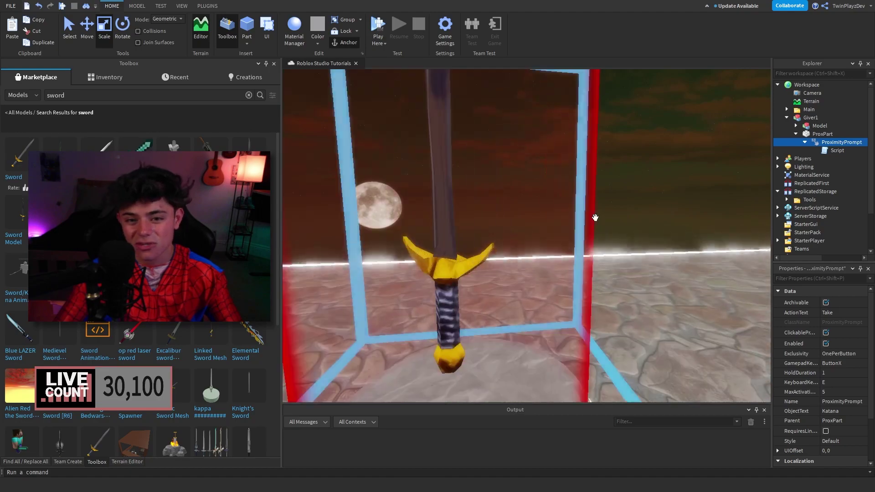
{"action": "scroll", "coordinate": [595, 220], "scroll_direction": "down", "scroll_amount": 5}
{"action": "scroll", "coordinate": [595, 219], "scroll_direction": "up", "scroll_amount": 6}
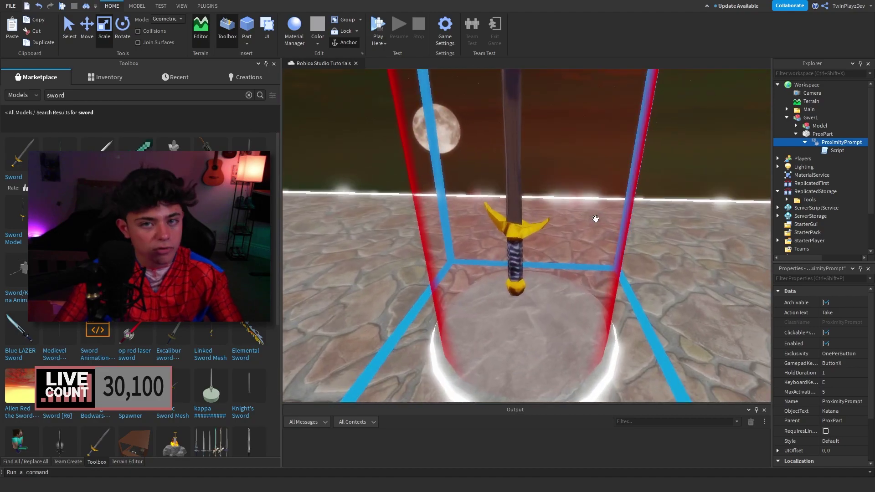
{"action": "scroll", "coordinate": [595, 220], "scroll_direction": "down", "scroll_amount": 6}
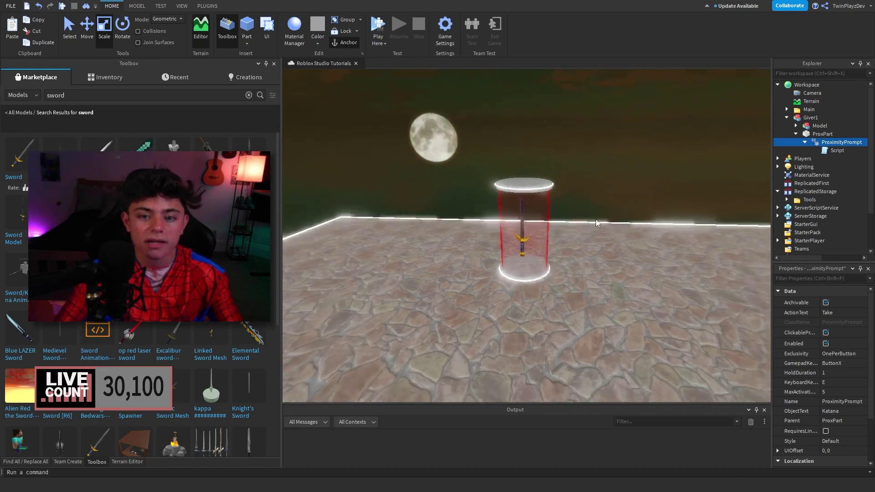
{"action": "scroll", "coordinate": [595, 220], "scroll_direction": "up", "scroll_amount": 7}
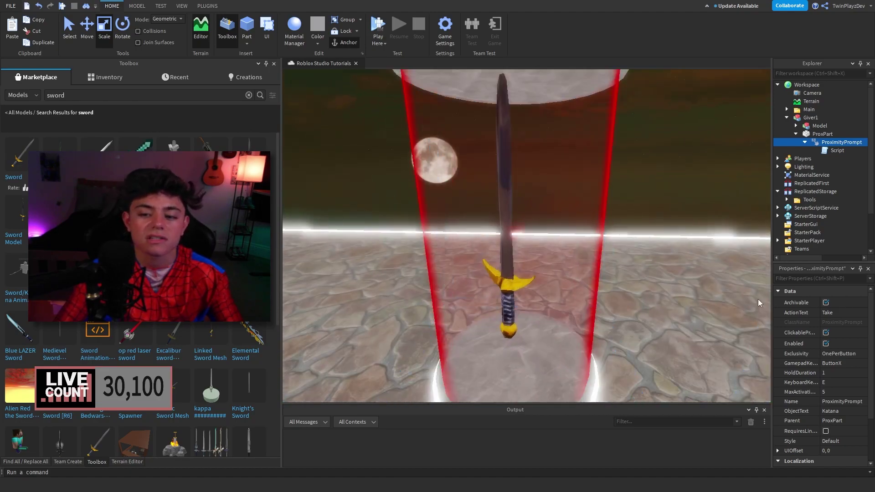
Set the ProximityPrompt's ObjectText to Sword.
{"action": "scroll", "coordinate": [758, 302], "scroll_direction": "down", "scroll_amount": 5}
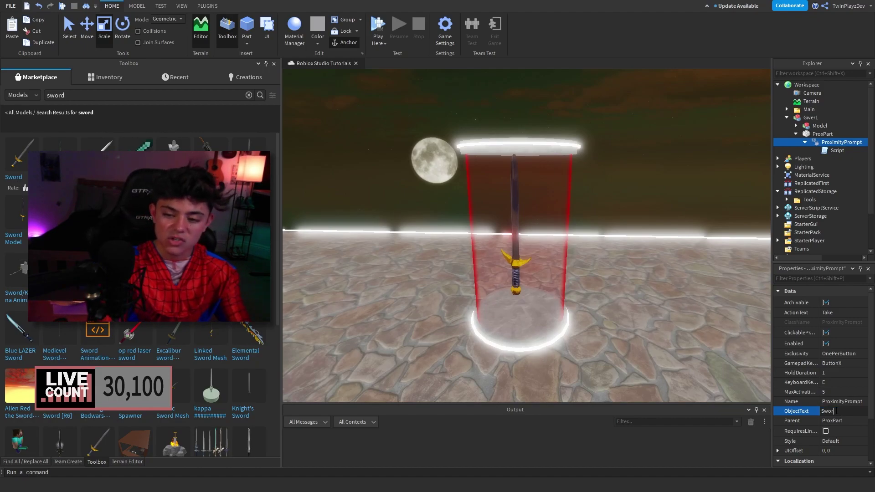
{"action": "scroll", "coordinate": [614, 239], "scroll_direction": "down", "scroll_amount": 5}
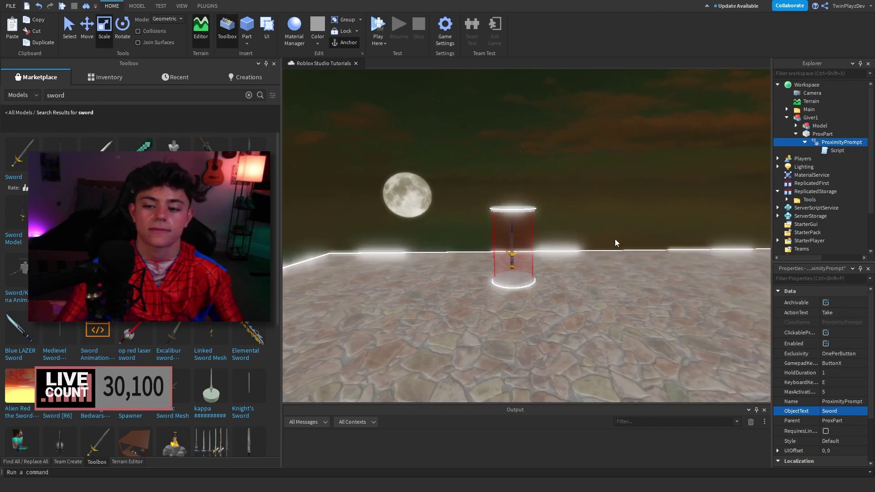
{"action": "scroll", "coordinate": [614, 239], "scroll_direction": "up", "scroll_amount": 3}
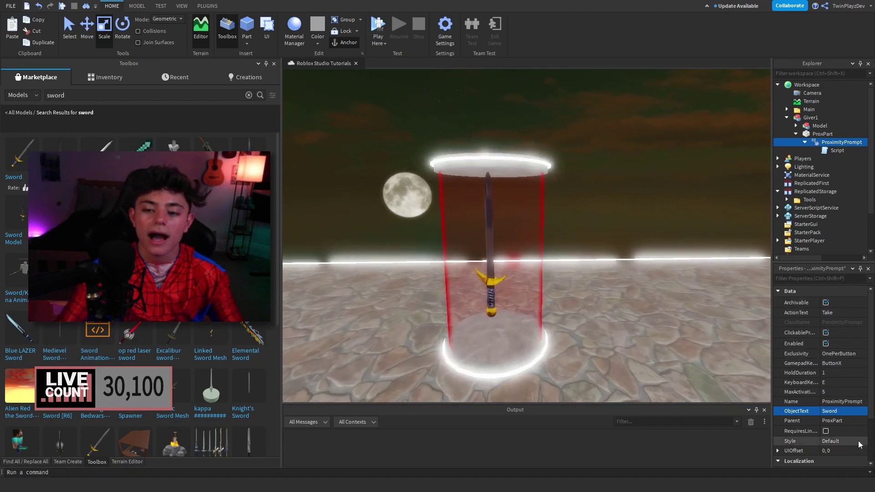
{"action": "scroll", "coordinate": [597, 212], "scroll_direction": "up", "scroll_amount": 1}
Open the Script inside ProxPart's ProximityPrompt and look through its code.
{"action": "left_click", "coordinate": [598, 212]}
{"action": "left_click", "coordinate": [822, 134]}
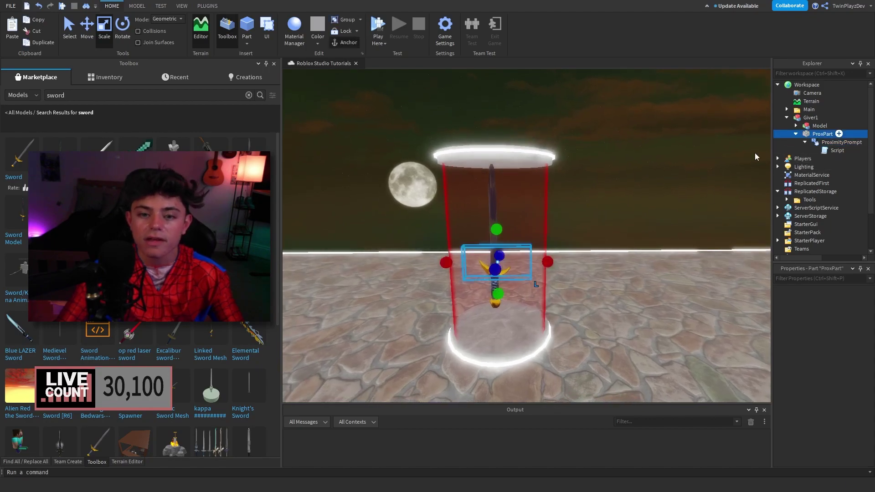
{"action": "double_click", "coordinate": [829, 143]}
{"action": "left_click", "coordinate": [804, 142]}
{"action": "double_click", "coordinate": [837, 150]}
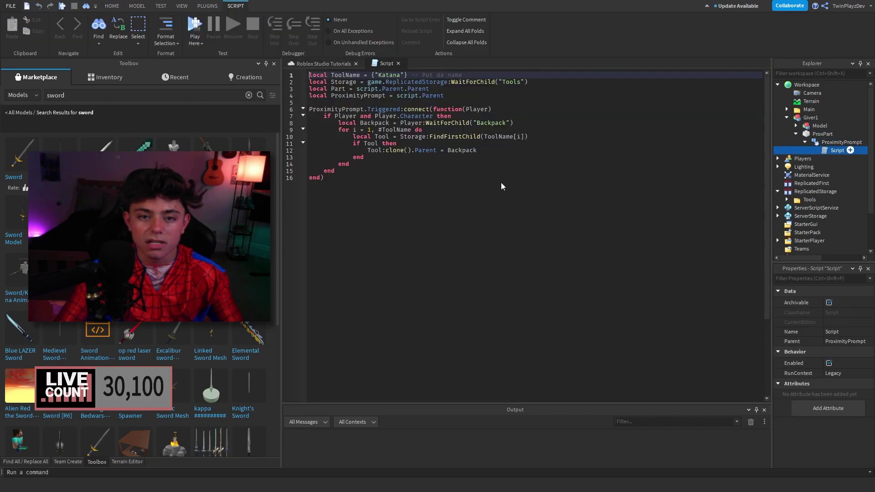
{"action": "left_click", "coordinate": [526, 109]}
{"action": "left_click", "coordinate": [429, 102]}
{"action": "left_click_drag", "start_coordinate": [414, 222], "coordinate": [310, 73]}
{"action": "left_click", "coordinate": [419, 184]}
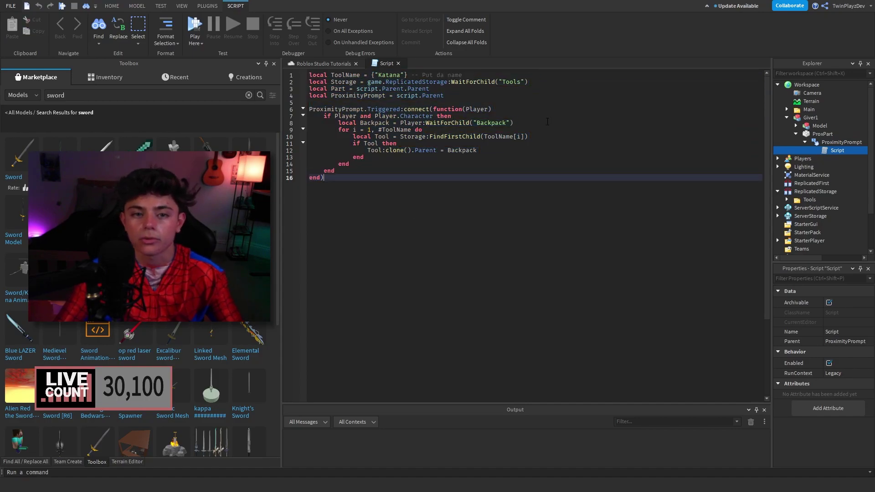
Replace the tool name in the script's ToolName list with "ClassicSword", matching the tool in the Tools folder.
{"action": "double_click", "coordinate": [392, 76]}
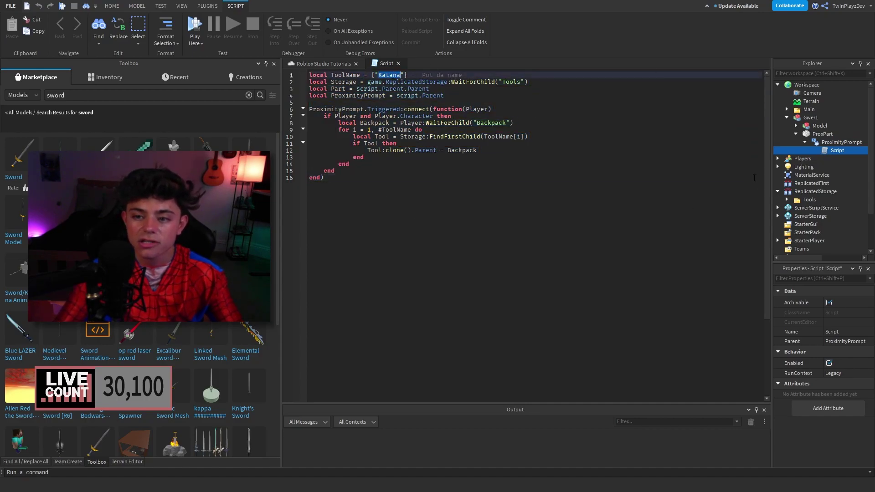
{"action": "left_click", "coordinate": [820, 208]}
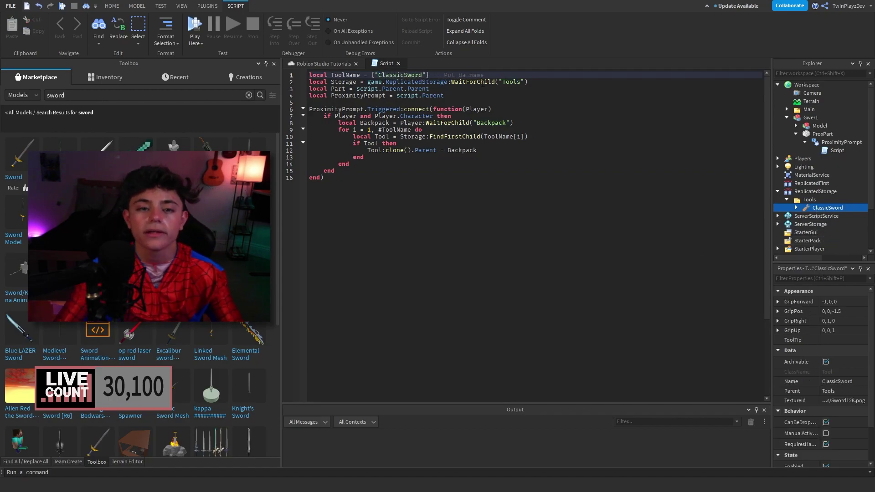
{"action": "left_click", "coordinate": [447, 103]}
Review the script's ToolName, Storage, Part and ProximityPrompt variables and the body of its Triggered function.
{"action": "left_click_drag", "start_coordinate": [509, 76], "coordinate": [309, 75]}
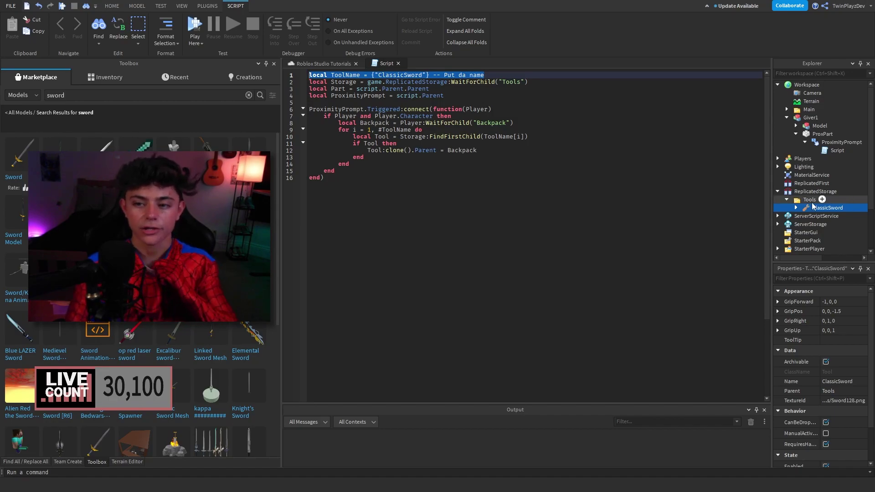
{"action": "left_click", "coordinate": [374, 82]}
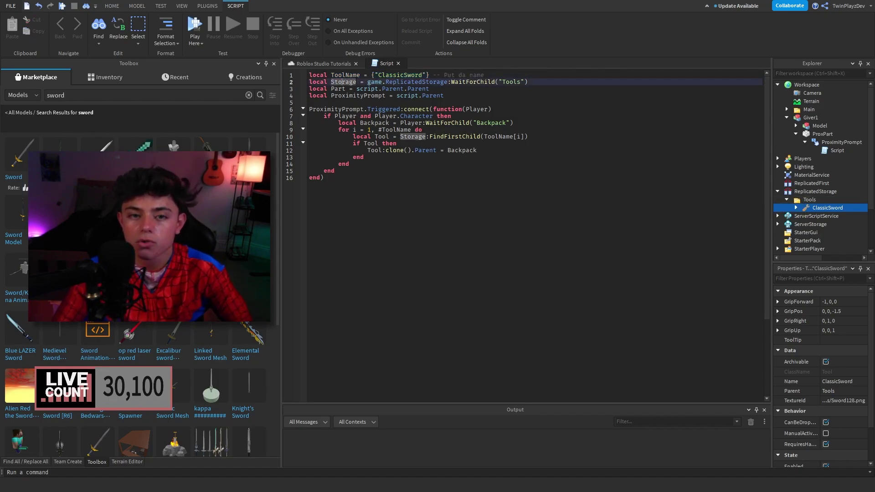
{"action": "left_click", "coordinate": [465, 75]}
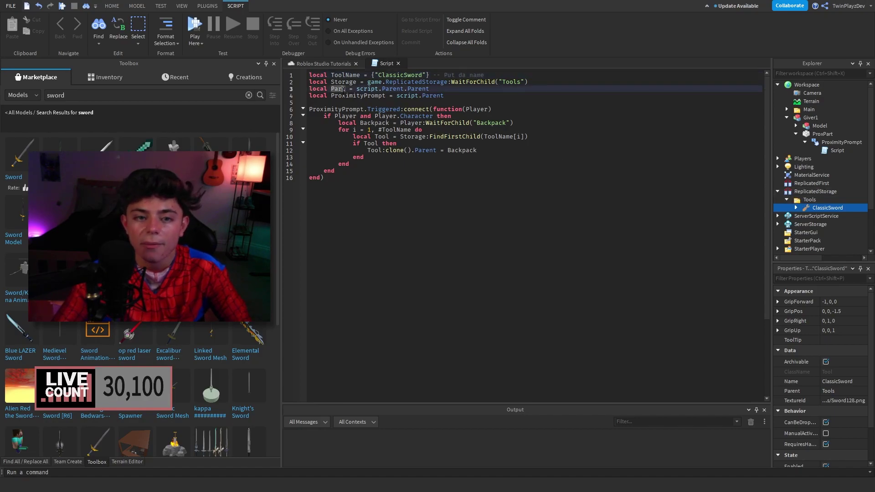
{"action": "left_click", "coordinate": [349, 95]}
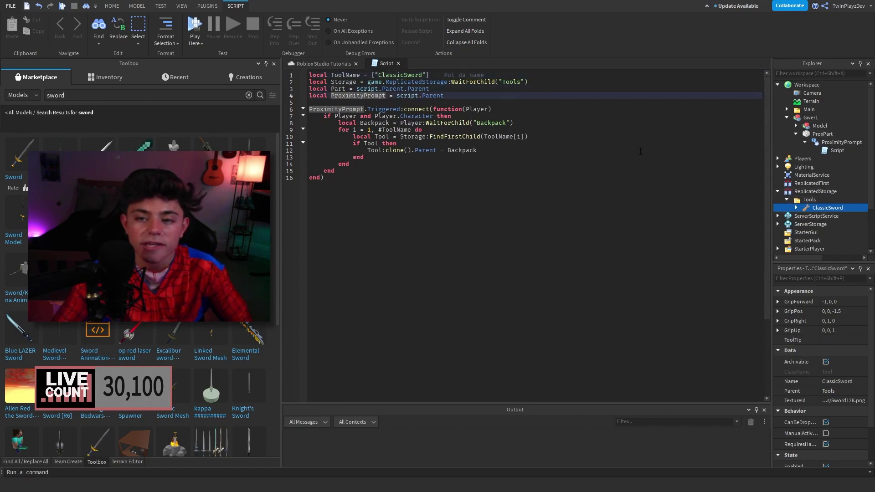
{"action": "left_click_drag", "start_coordinate": [309, 116], "coordinate": [350, 164]}
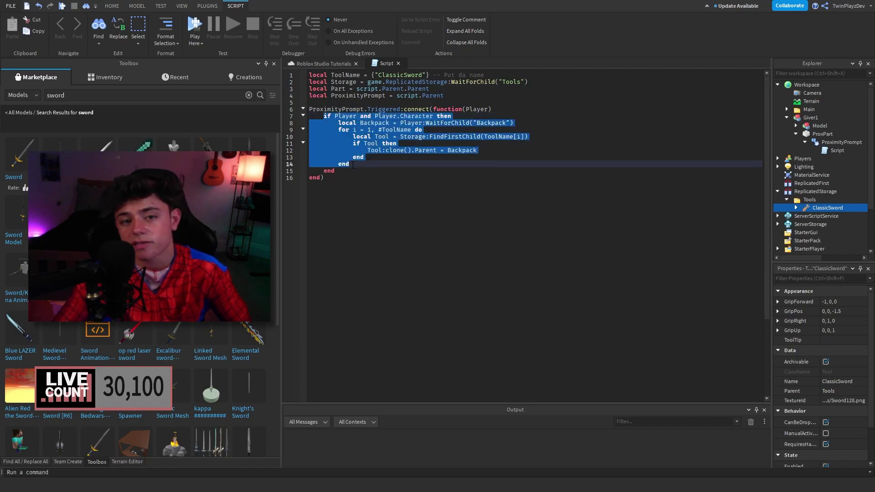
Review the script line that waits for the player's Backpack and look at the sword giver in the 3D view.
{"action": "left_click", "coordinate": [352, 164]}
{"action": "left_click", "coordinate": [337, 123]}
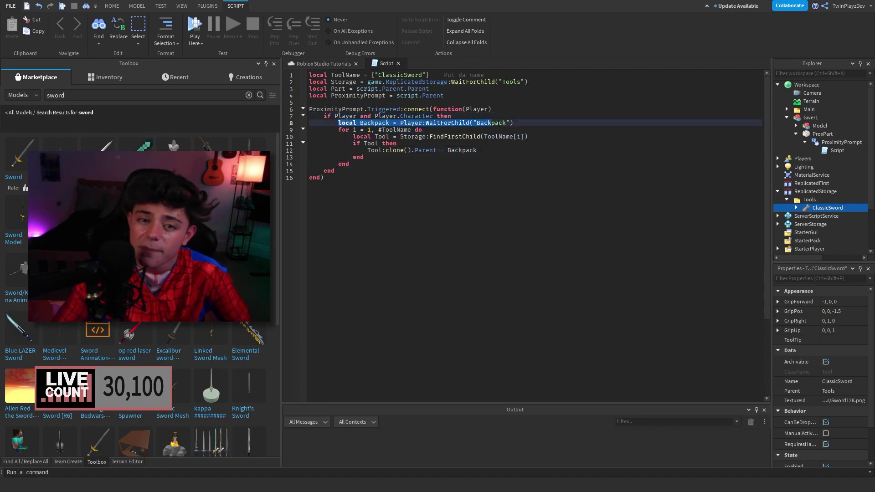
{"action": "left_click_drag", "start_coordinate": [491, 123], "coordinate": [525, 130]}
{"action": "left_click", "coordinate": [525, 130]}
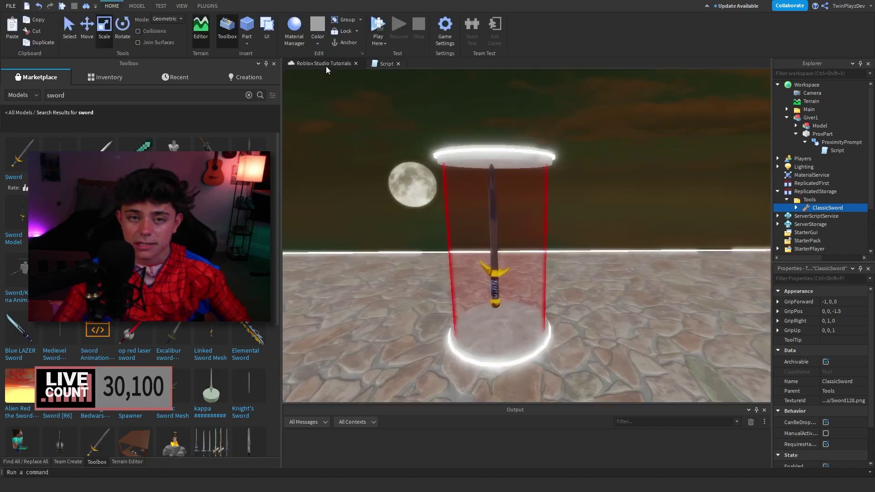
{"action": "left_click", "coordinate": [323, 63]}
{"action": "left_click", "coordinate": [383, 64]}
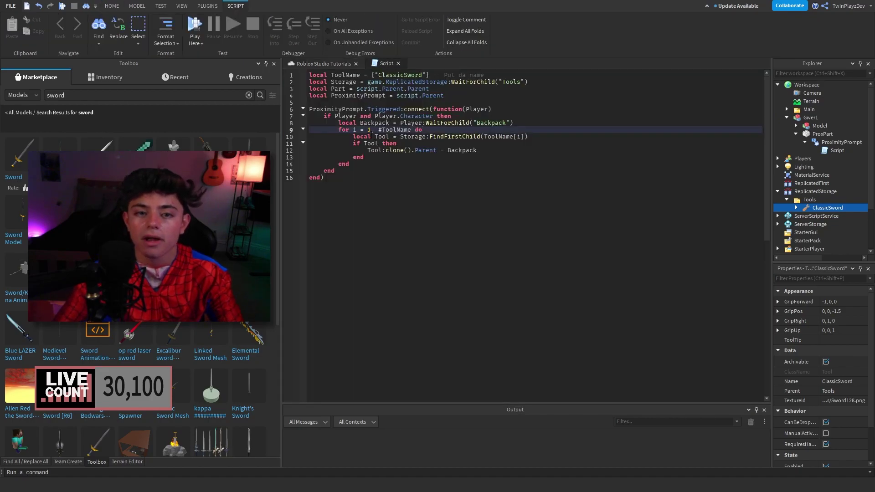
Examine the loop that finds each ToolName entry in Storage and clones the matching tool into the Backpack.
{"action": "left_click_drag", "start_coordinate": [335, 131], "coordinate": [359, 164]}
{"action": "left_click", "coordinate": [359, 164]}
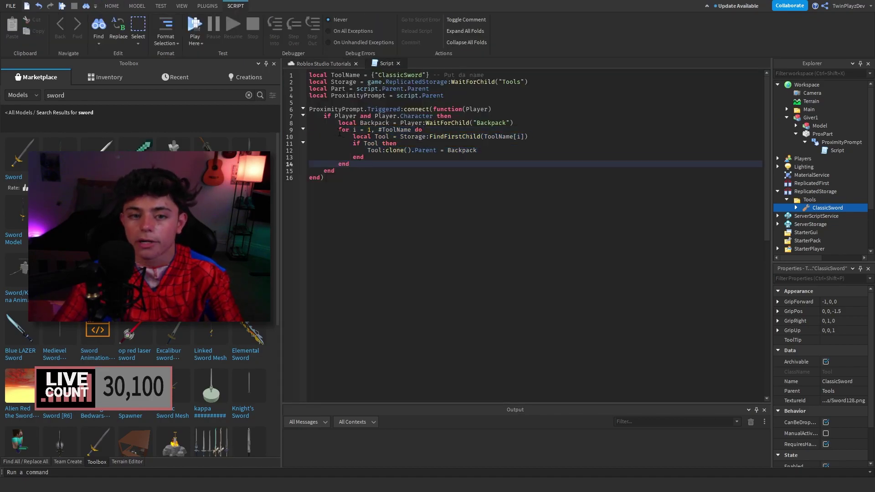
{"action": "left_click_drag", "start_coordinate": [340, 131], "coordinate": [386, 136]}
{"action": "left_click", "coordinate": [478, 136]}
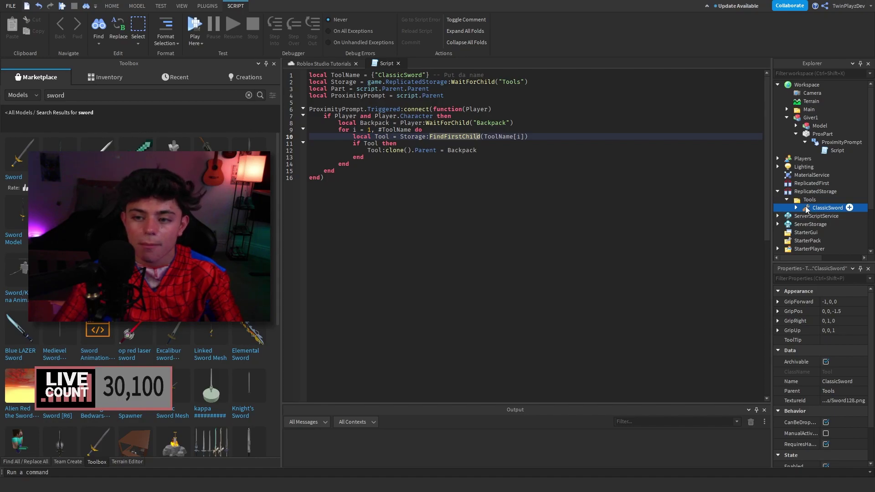
{"action": "left_click_drag", "start_coordinate": [487, 75], "coordinate": [310, 73]}
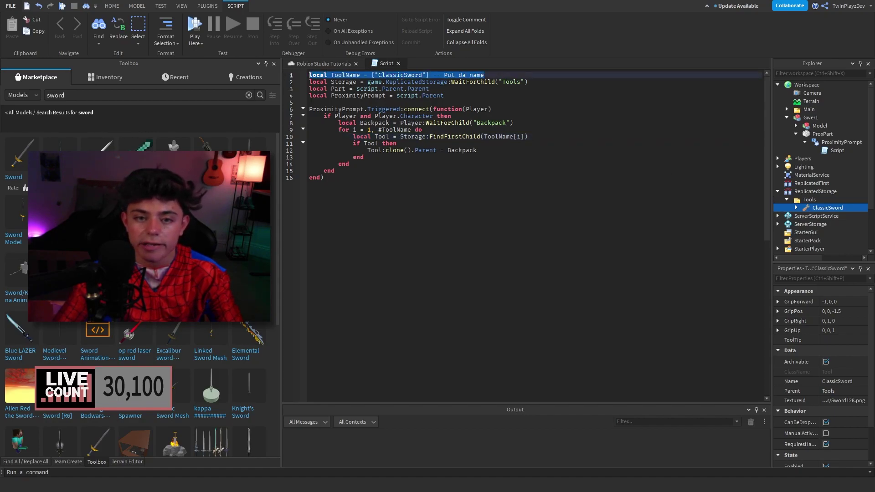
{"action": "left_click", "coordinate": [583, 157]}
{"action": "mouse_move", "coordinate": [353, 143]}
{"action": "left_mouse_down"}
{"action": "mouse_move", "coordinate": [372, 156]}
{"action": "mouse_move", "coordinate": [445, 150]}
{"action": "left_mouse_up"}
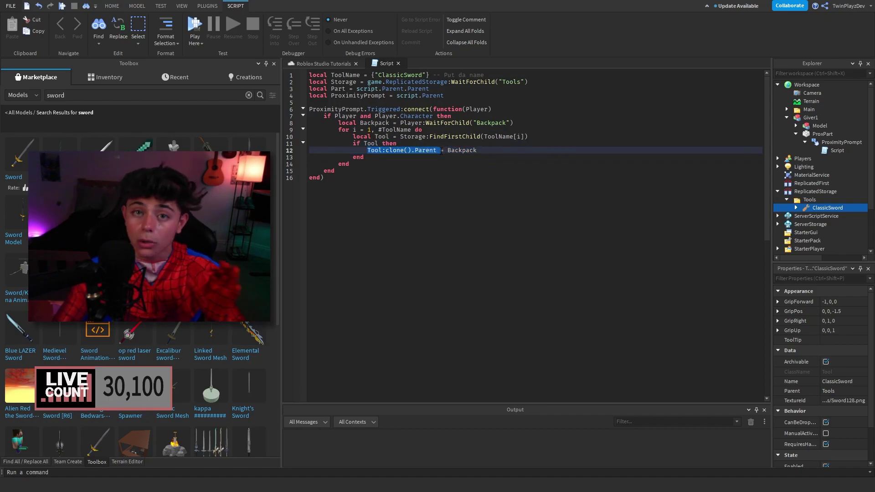
{"action": "left_click", "coordinate": [441, 151]}
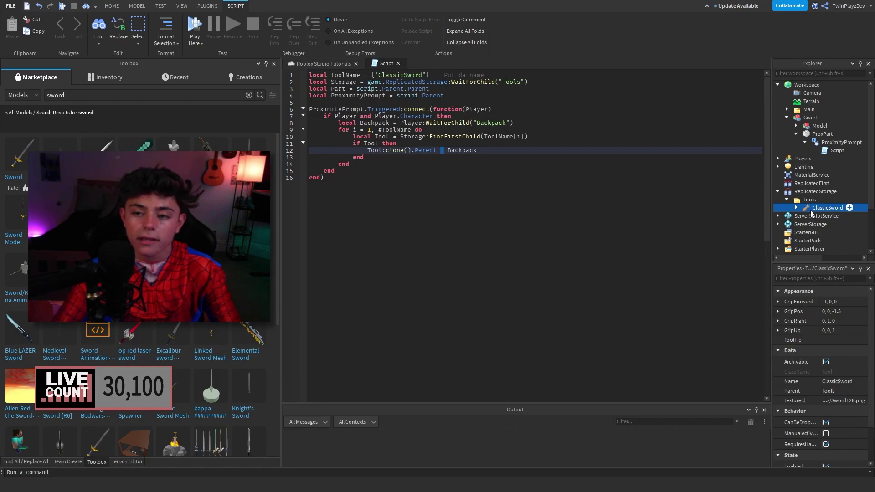
Duplicate the ClassicSword tool in the Tools folder and delete the copy.
{"action": "key", "text": "ctrl+c"}
{"action": "key", "text": "ctrl+v"}
{"action": "mouse_move", "coordinate": [813, 218]}
{"action": "left_mouse_down"}
{"action": "mouse_move", "coordinate": [837, 147]}
{"action": "mouse_move", "coordinate": [815, 168]}
{"action": "mouse_move", "coordinate": [843, 203]}
{"action": "mouse_move", "coordinate": [827, 216]}
{"action": "mouse_move", "coordinate": [805, 213]}
{"action": "left_mouse_up"}
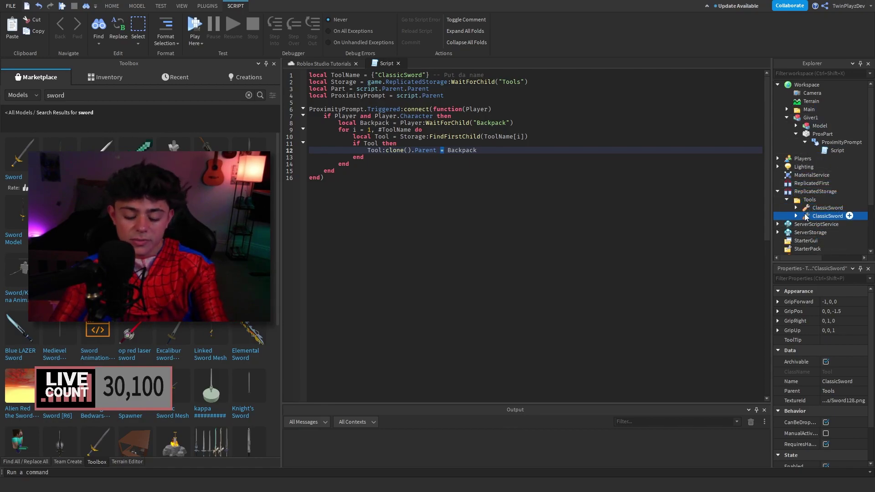
{"action": "key", "text": "Delete"}
{"action": "left_click", "coordinate": [550, 184]}
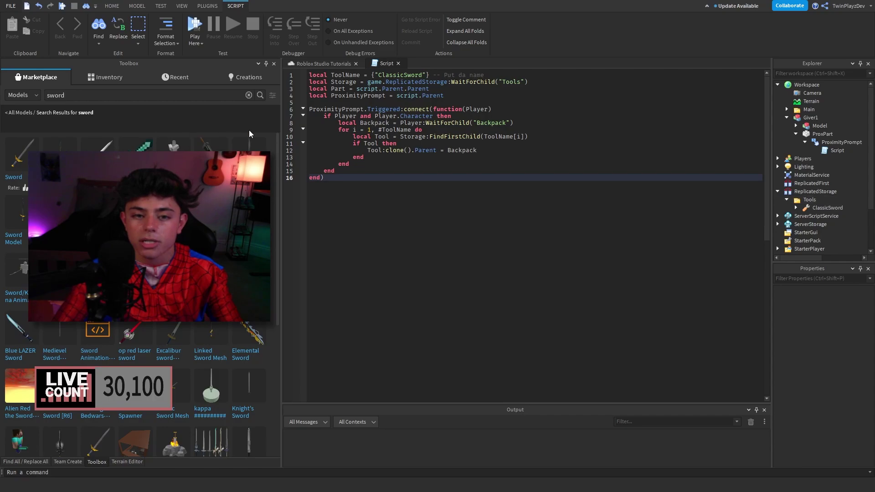
Close the giver script and start a playtest of the place.
{"action": "left_click", "coordinate": [399, 64]}
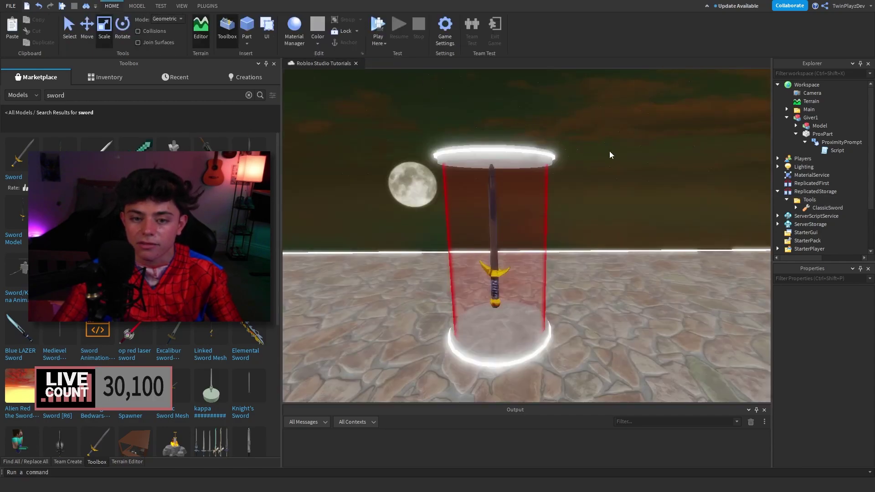
{"action": "key", "text": "s"}
{"action": "right_click_drag", "start_coordinate": [609, 151], "coordinate": [414, 81]}
{"action": "left_click", "coordinate": [375, 28]}
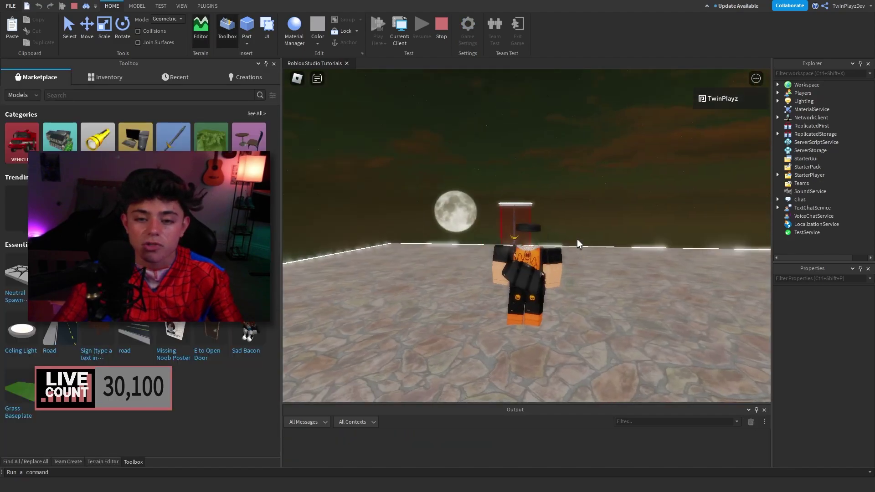
Walk the character to the sword giver and trigger its proximity prompt to collect the sword.
{"action": "key", "text": "w"}
{"action": "key", "text": "e"}
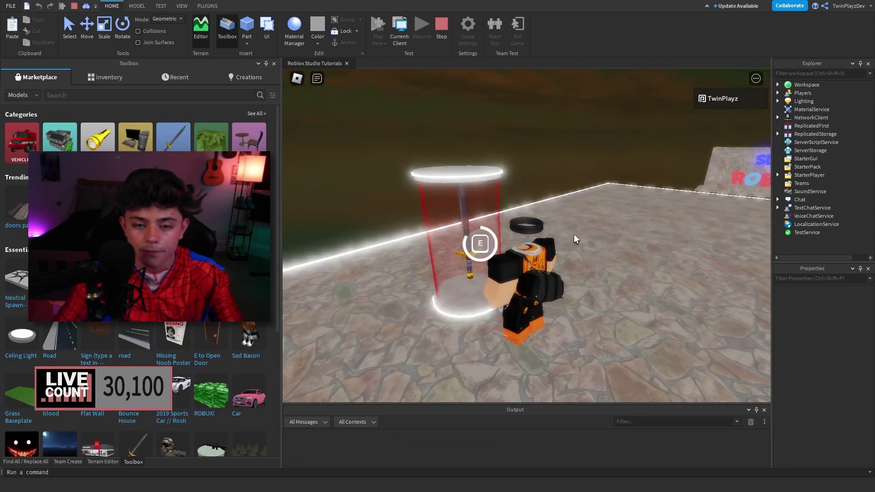
{"action": "key", "text": "e"}
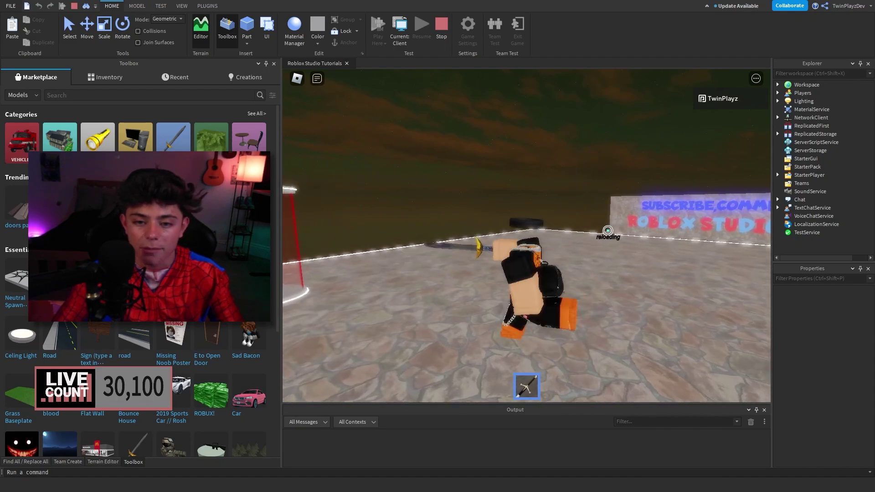
Test the collected sword by swinging it, moving the character around and toggling the tool in the first hotbar slot.
{"action": "key", "text": "s"}
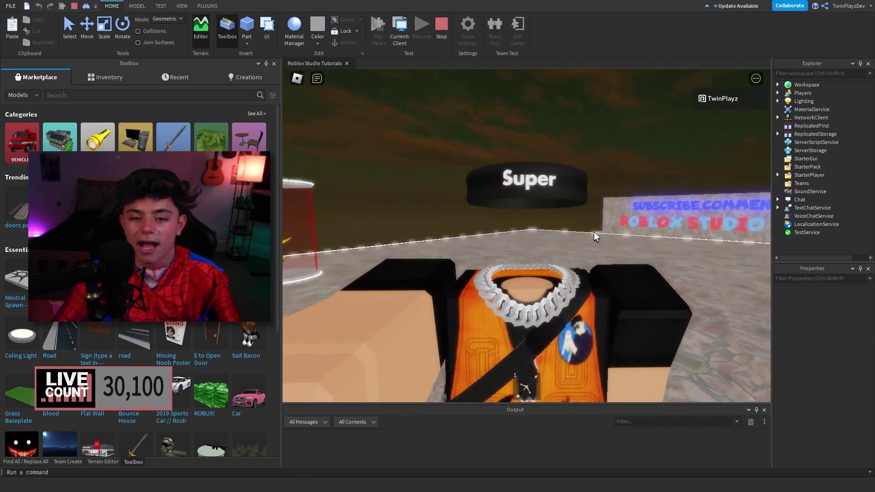
{"action": "left_click", "coordinate": [601, 233]}
{"action": "left_click", "coordinate": [609, 237]}
{"action": "scroll", "coordinate": [611, 237], "scroll_direction": "up", "scroll_amount": 2}
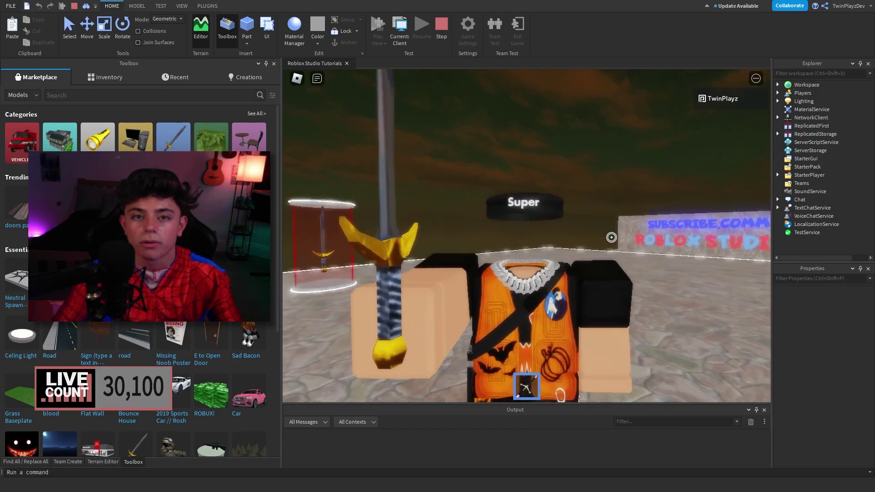
{"action": "key", "text": "w"}
{"action": "right_click_drag", "start_coordinate": [612, 237], "coordinate": [611, 237]}
{"action": "key", "text": "1"}
{"action": "key", "text": "w"}
{"action": "scroll", "coordinate": [611, 237], "scroll_direction": "up", "scroll_amount": 3}
{"action": "scroll", "coordinate": [526, 235], "scroll_direction": "down", "scroll_amount": 3}
{"action": "key", "text": "s"}
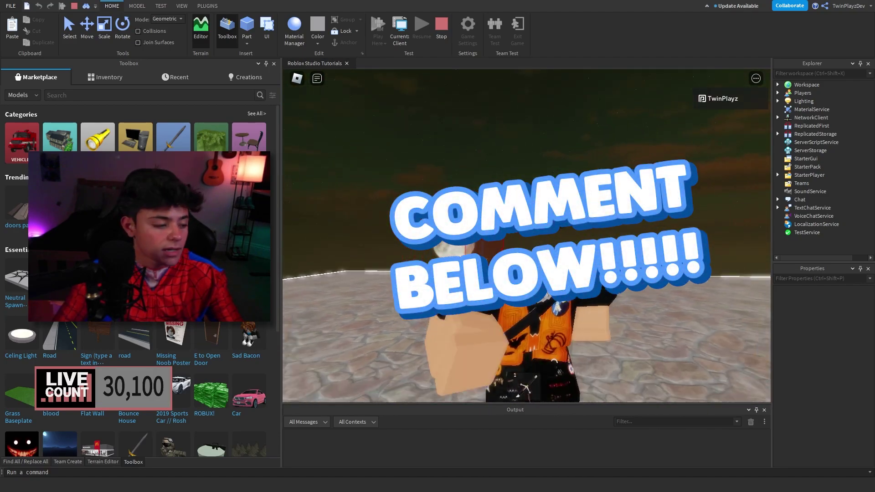